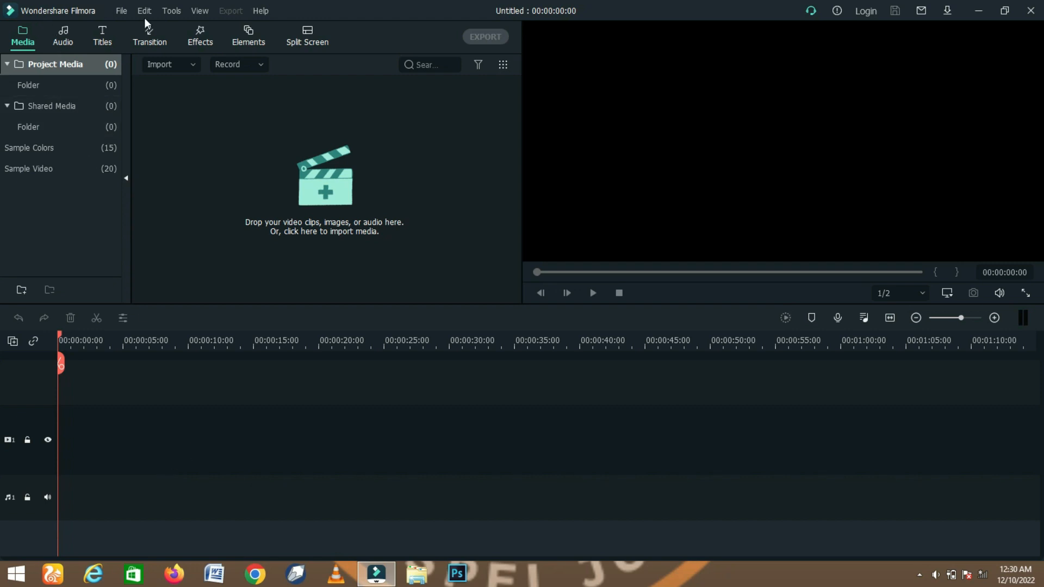
click(12, 339)
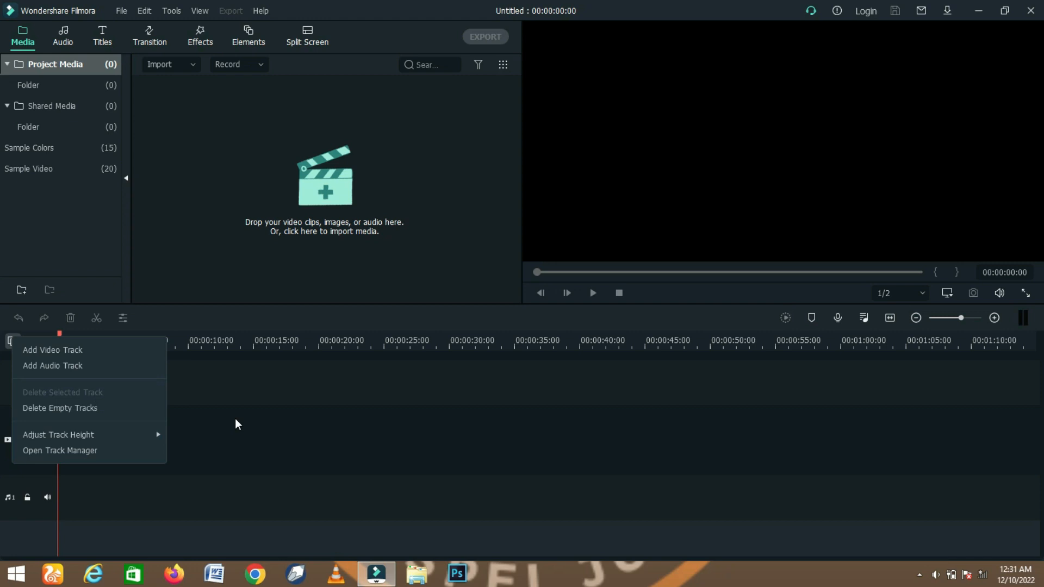
mouse_move(92, 438)
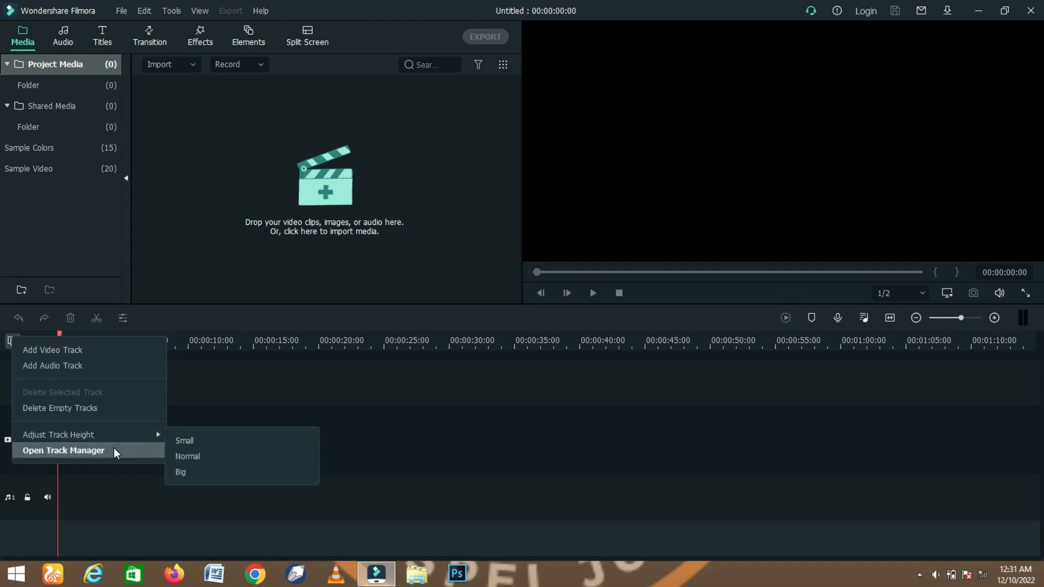
click(313, 440)
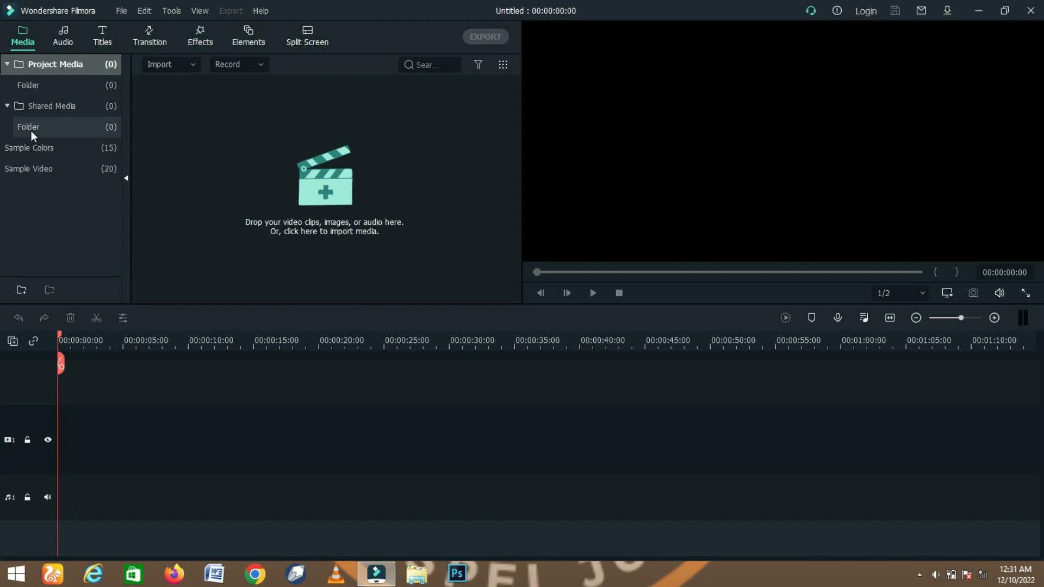
- Add the Islands sample video to the start of video track 1 and fit the timeline to the clip
click(31, 167)
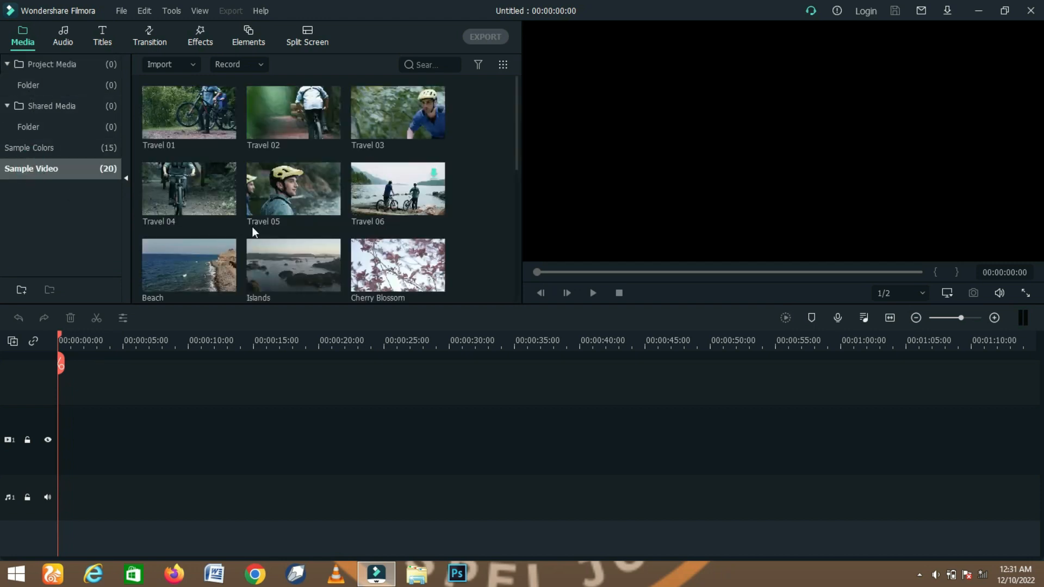
drag(380, 114, 367, 234)
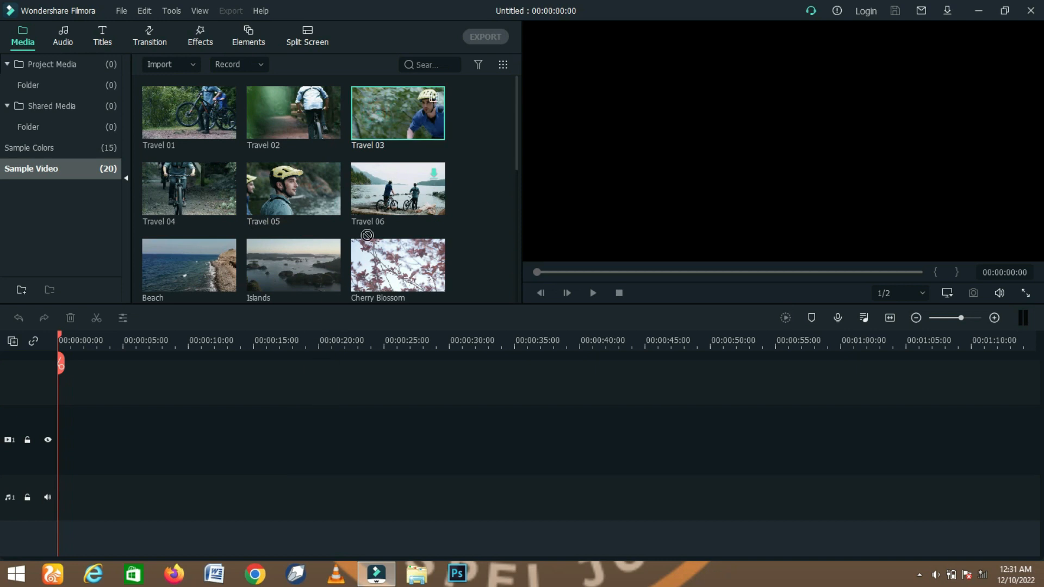
drag(270, 259, 59, 435)
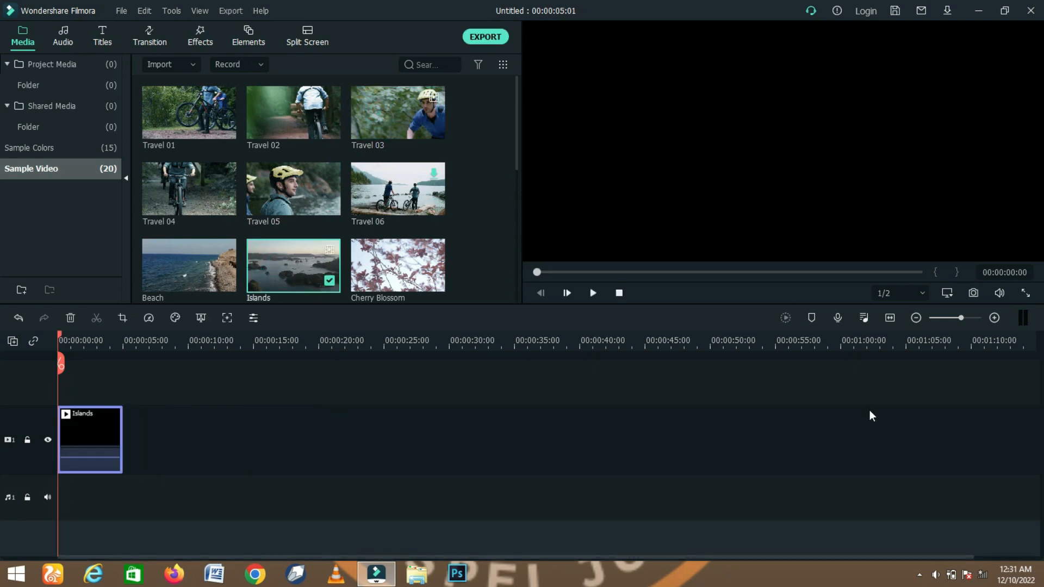
click(889, 317)
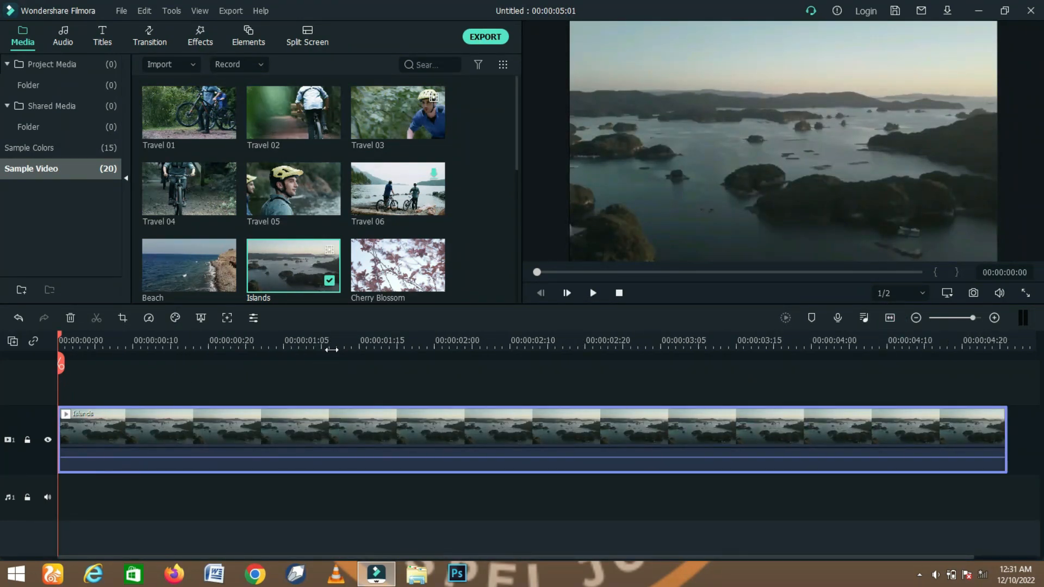
- Play the Islands clip to about 00:00:01:10, then split it at the playhead and undo the split, twice
key(space)
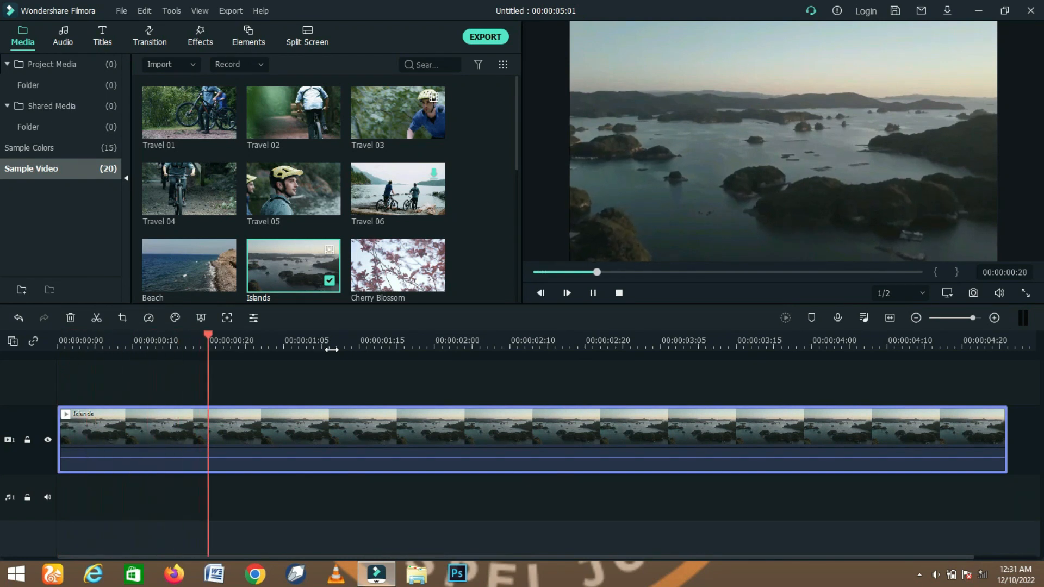
key(space)
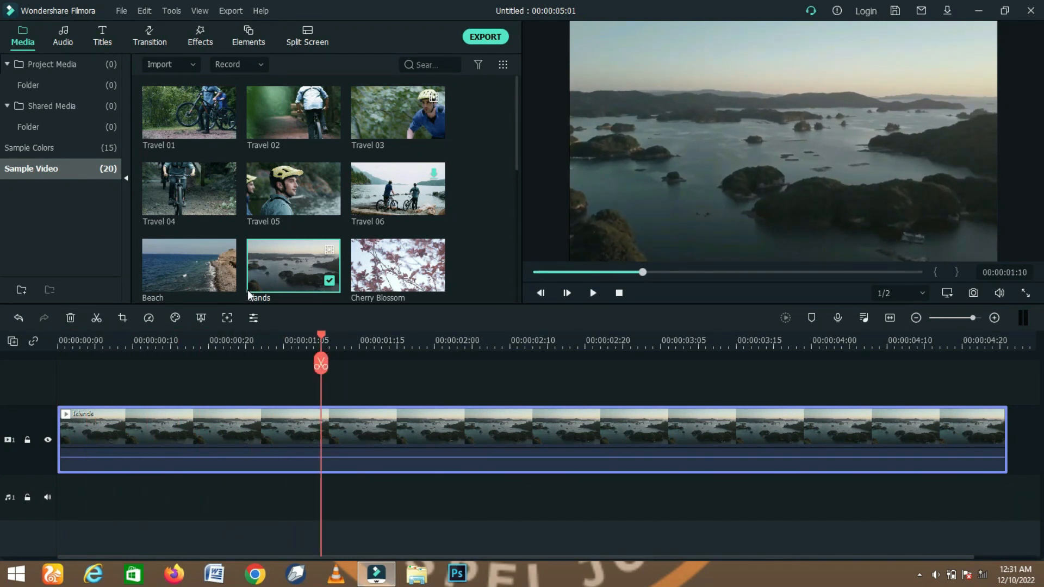
click(346, 372)
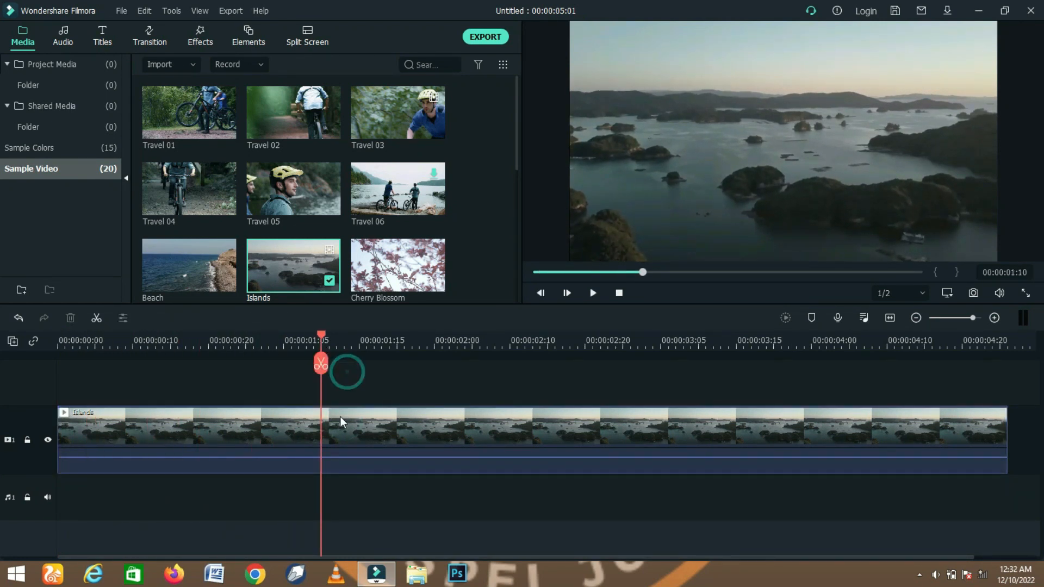
click(213, 445)
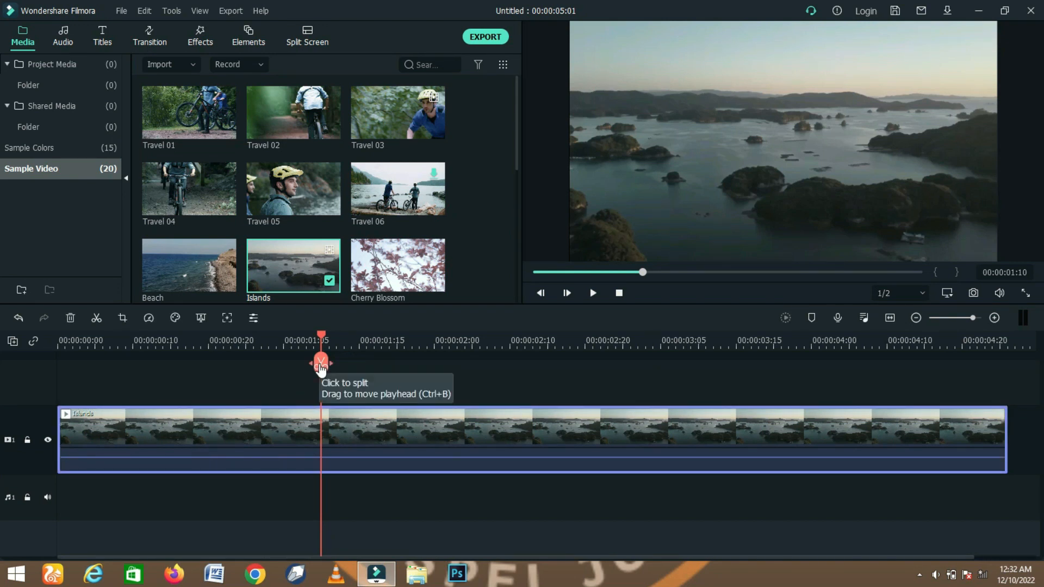
click(97, 319)
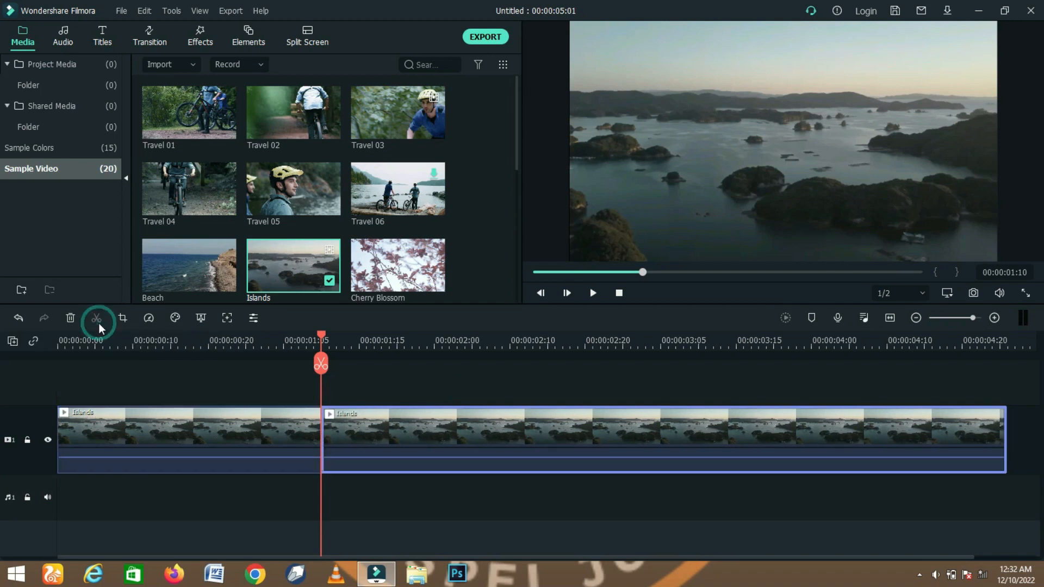
click(19, 317)
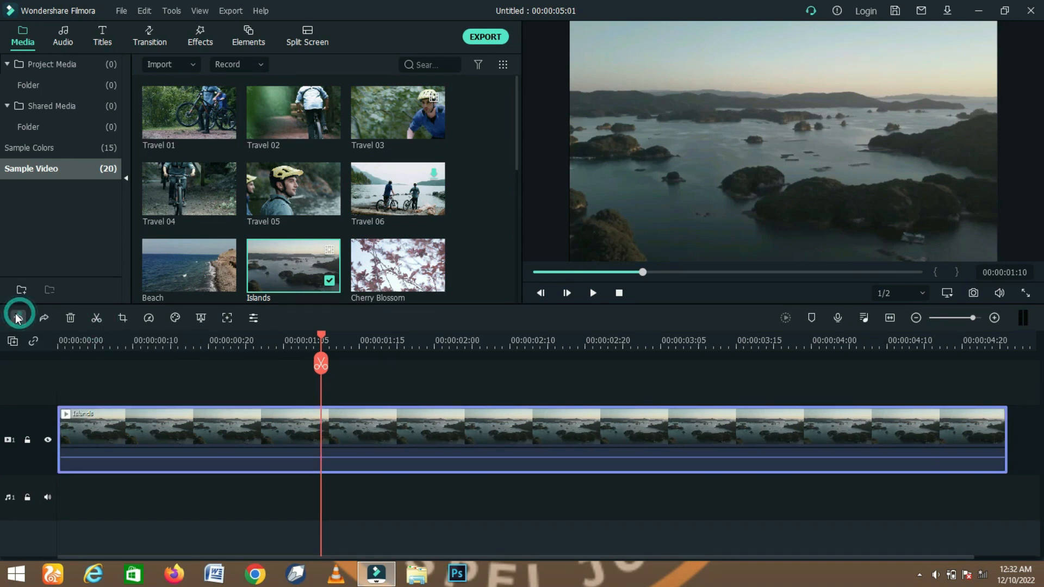
click(321, 365)
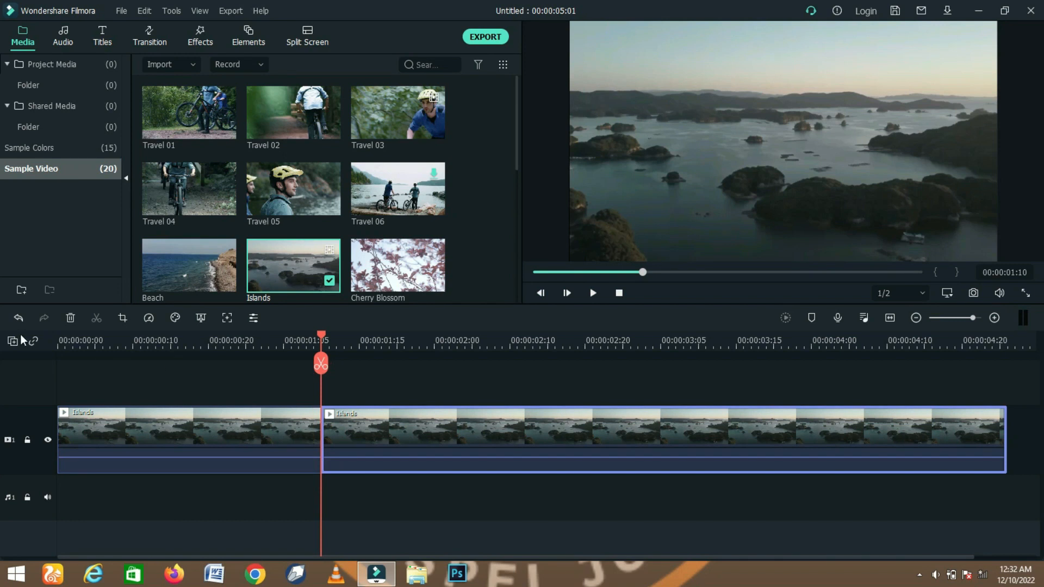
click(18, 317)
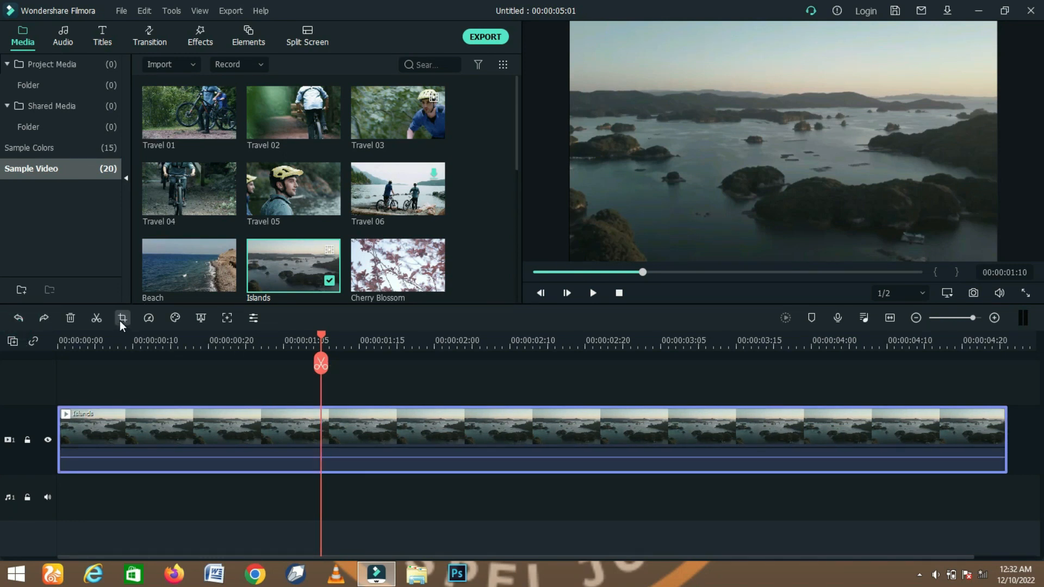
- Open Crop and Zoom for the Islands clip and choose the 16:9 crop ratio
click(192, 423)
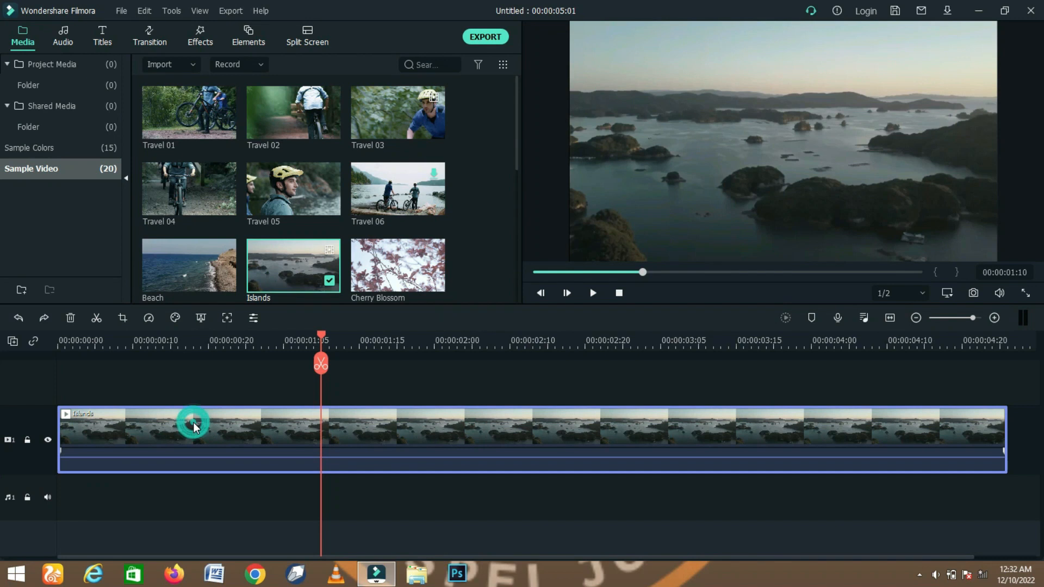
click(147, 380)
click(164, 420)
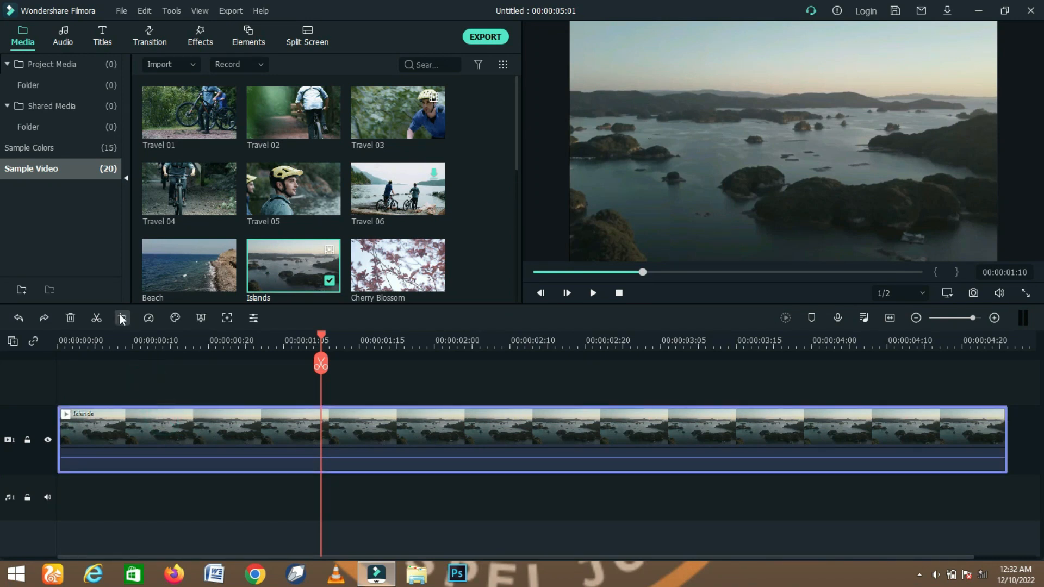
click(122, 318)
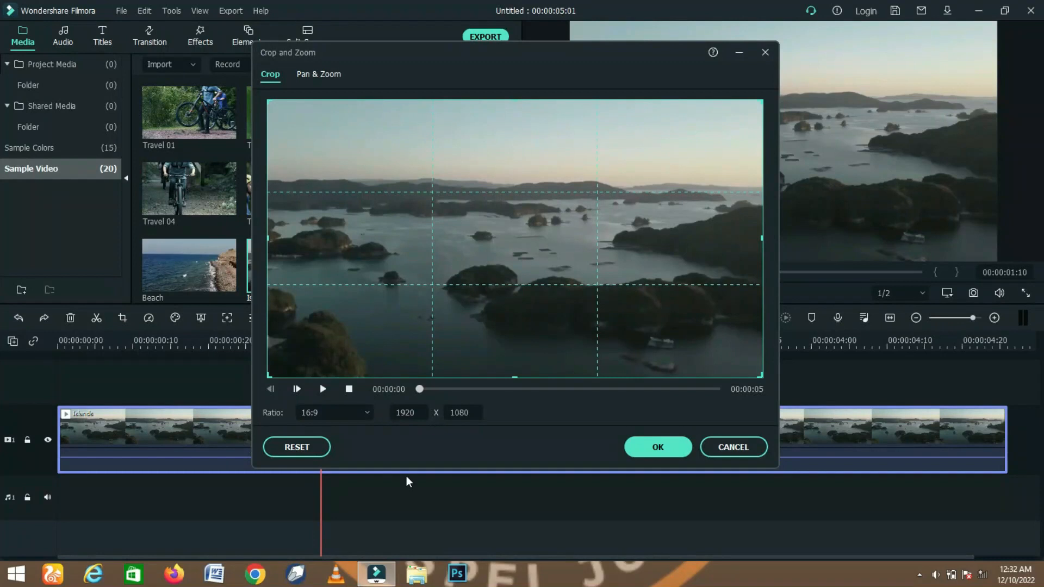
click(369, 414)
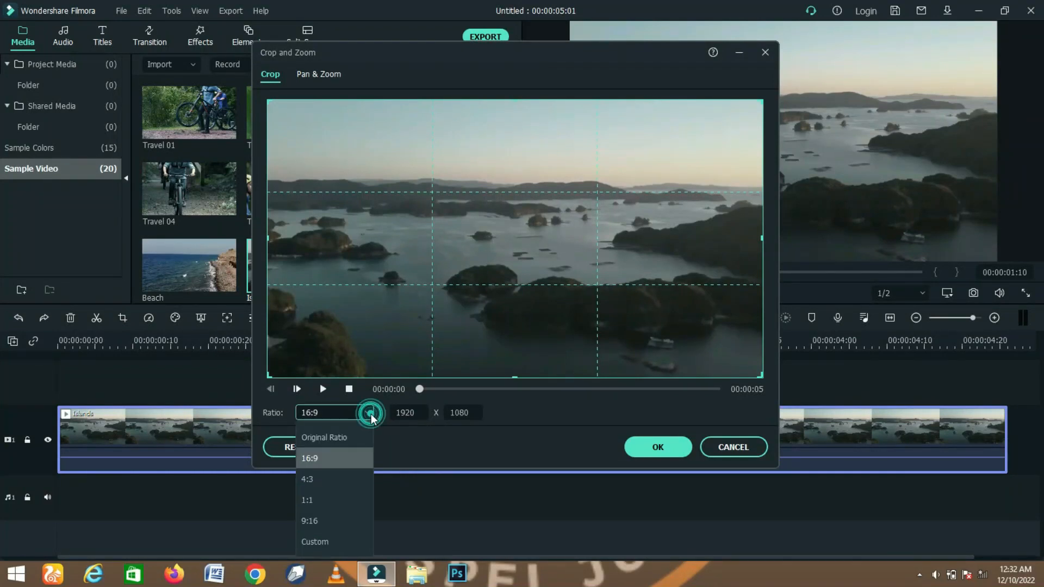
click(344, 432)
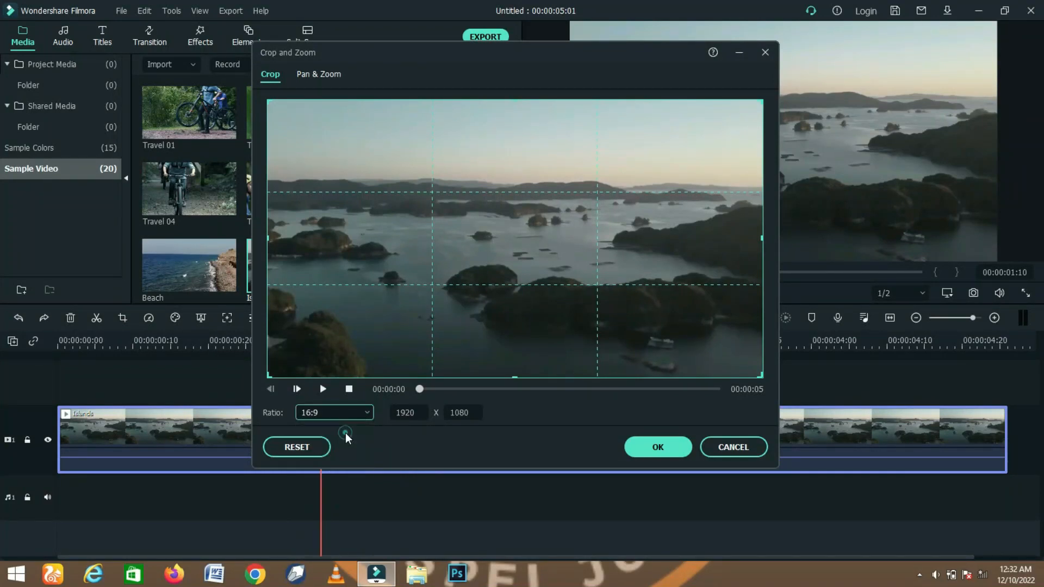
click(366, 412)
click(331, 460)
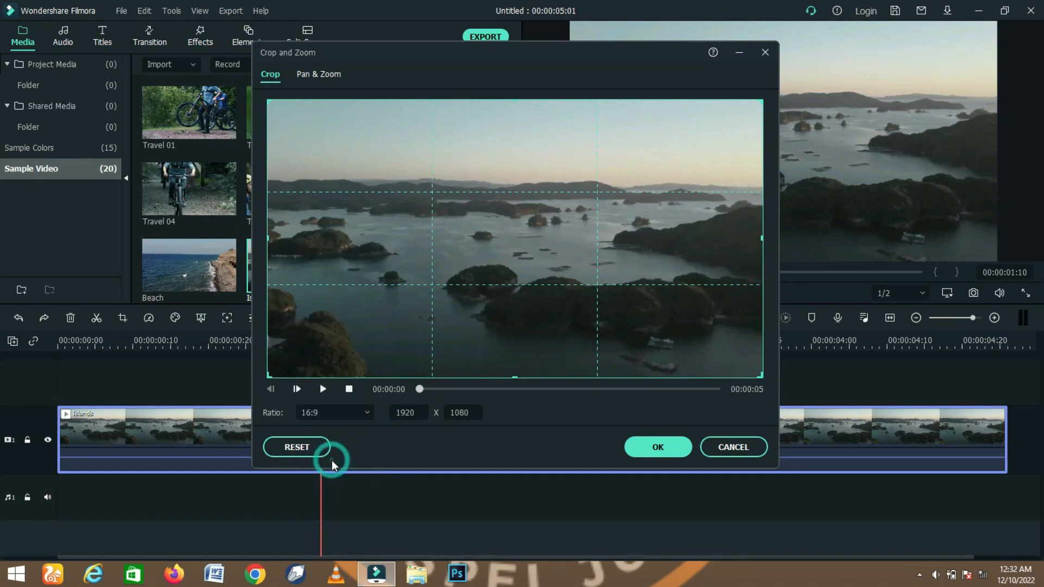
- Try the 4:3, 1:1 and 9:16 crop ratios on the Islands clip in turn
click(364, 414)
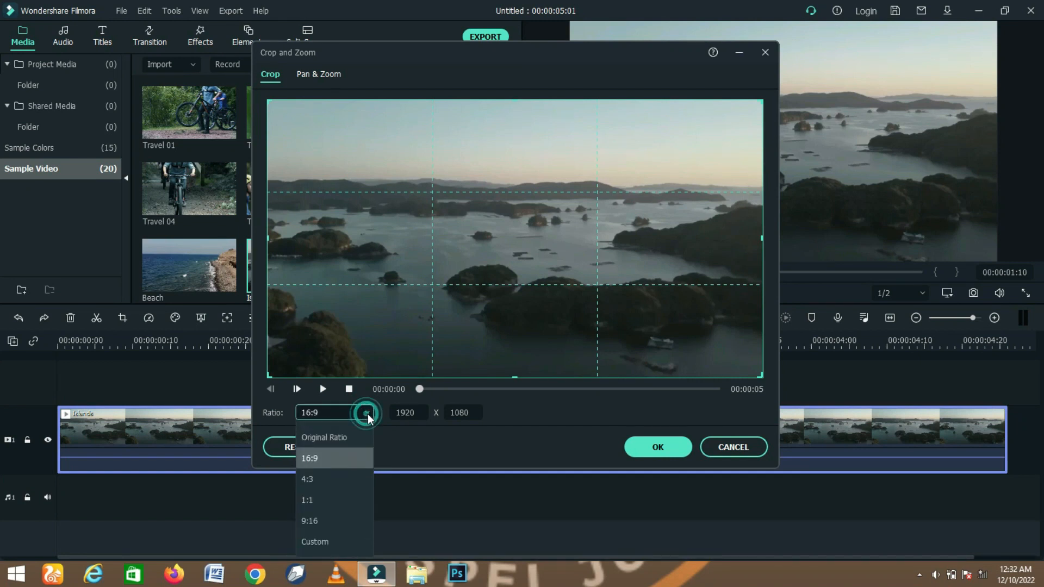
click(333, 479)
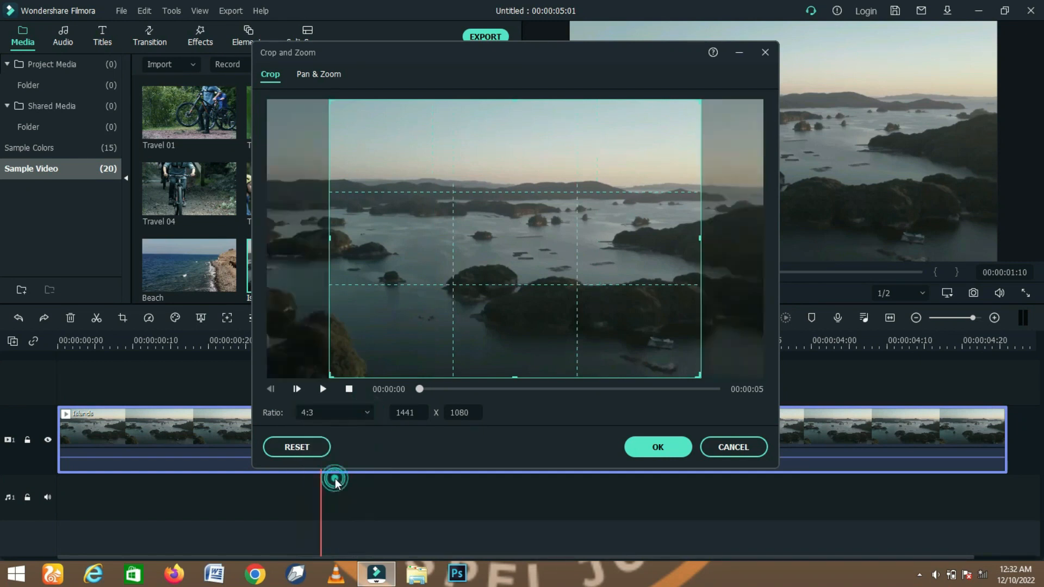
click(369, 412)
click(334, 493)
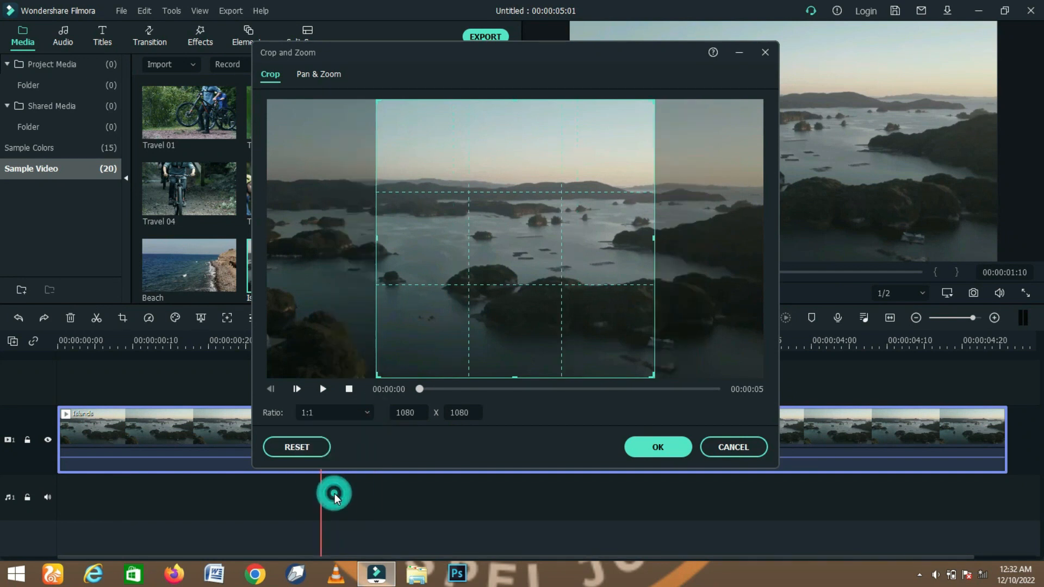
click(370, 413)
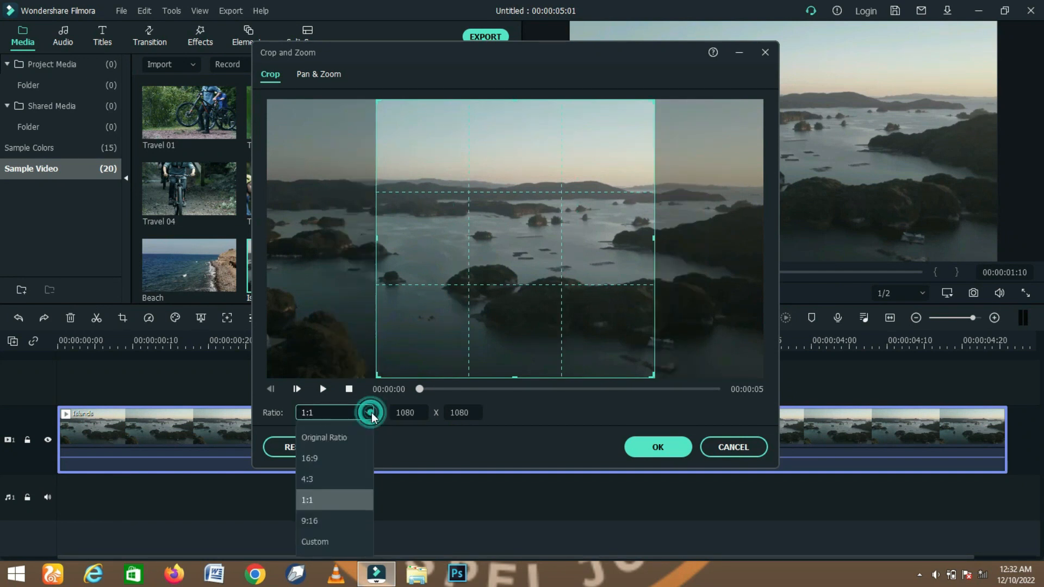
click(344, 520)
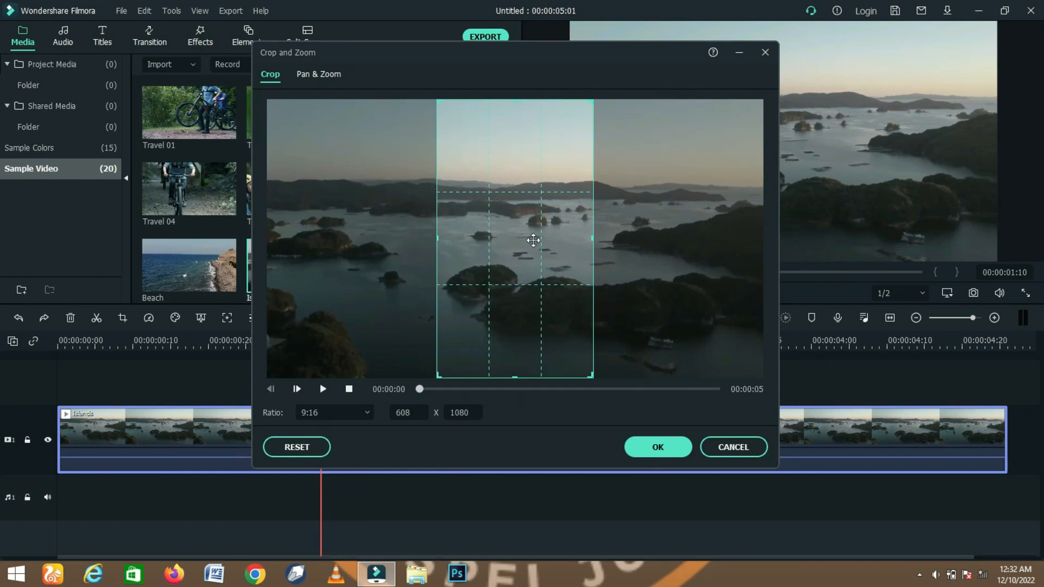
- Set the crop ratio to Custom and widen the crop frame on both sides to about 1297 x 1080
click(370, 411)
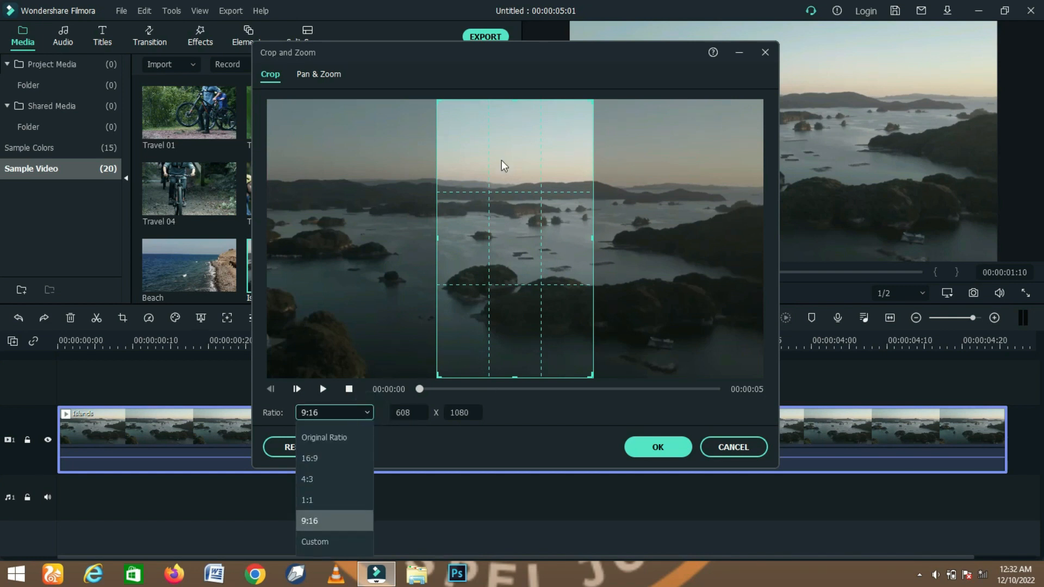
click(315, 548)
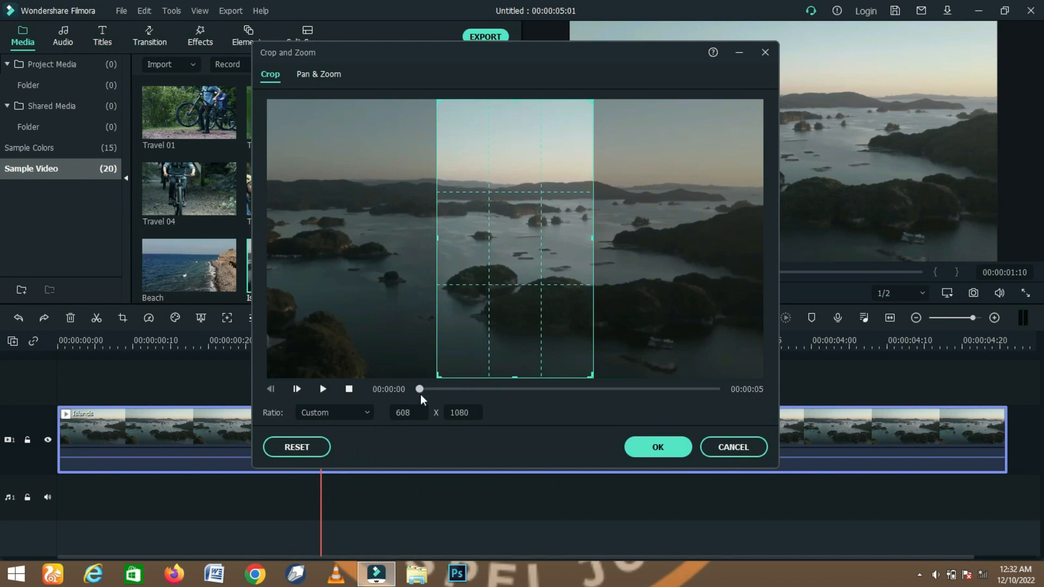
drag(437, 237, 345, 238)
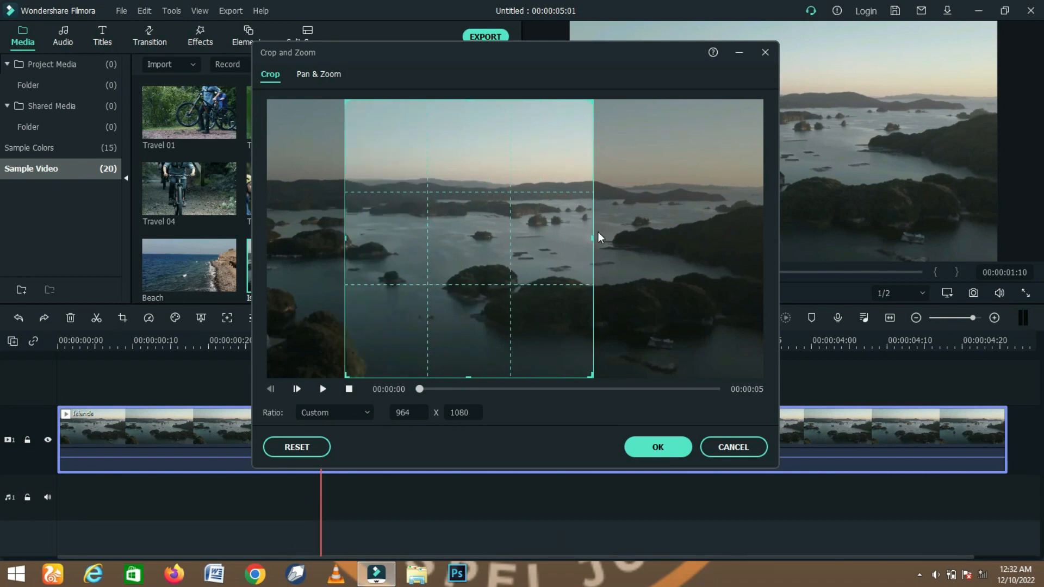
drag(592, 237, 667, 237)
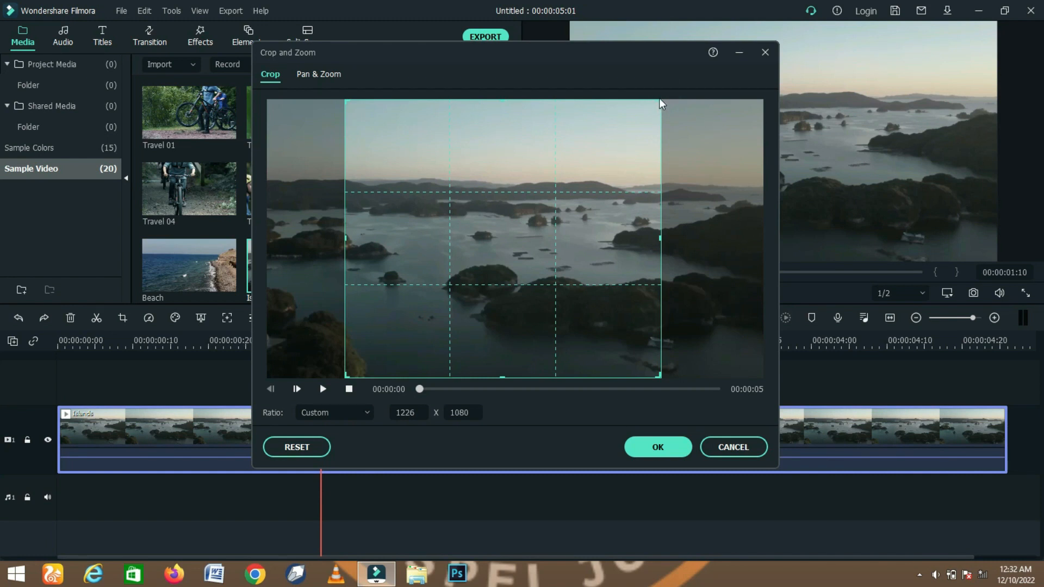
drag(657, 102, 680, 96)
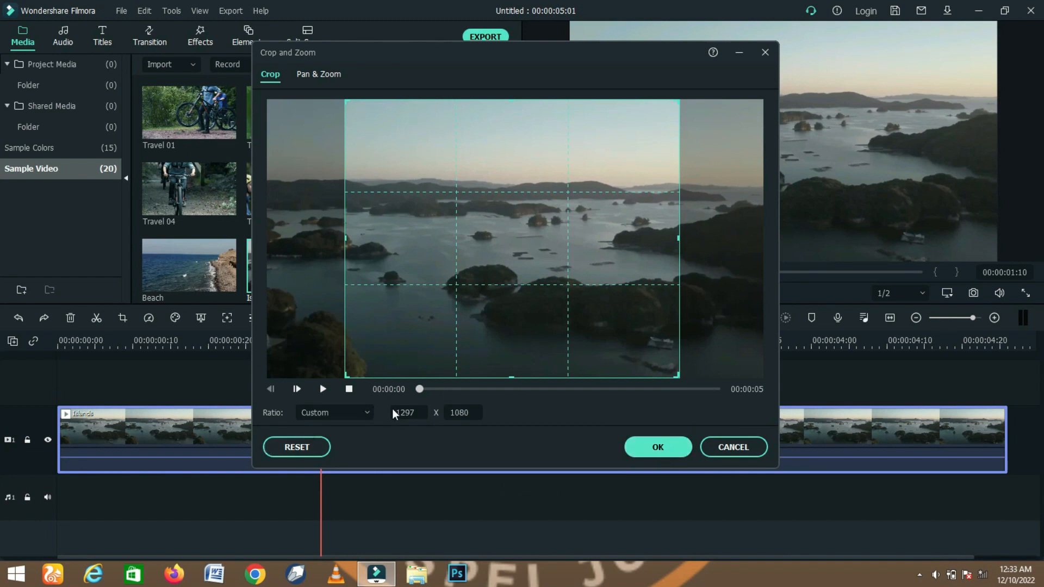
- Switch the crop ratio to Original Ratio, then to 16:9, and enlarge the crop frame to the full 1920 x 1080 picture
click(369, 413)
click(340, 438)
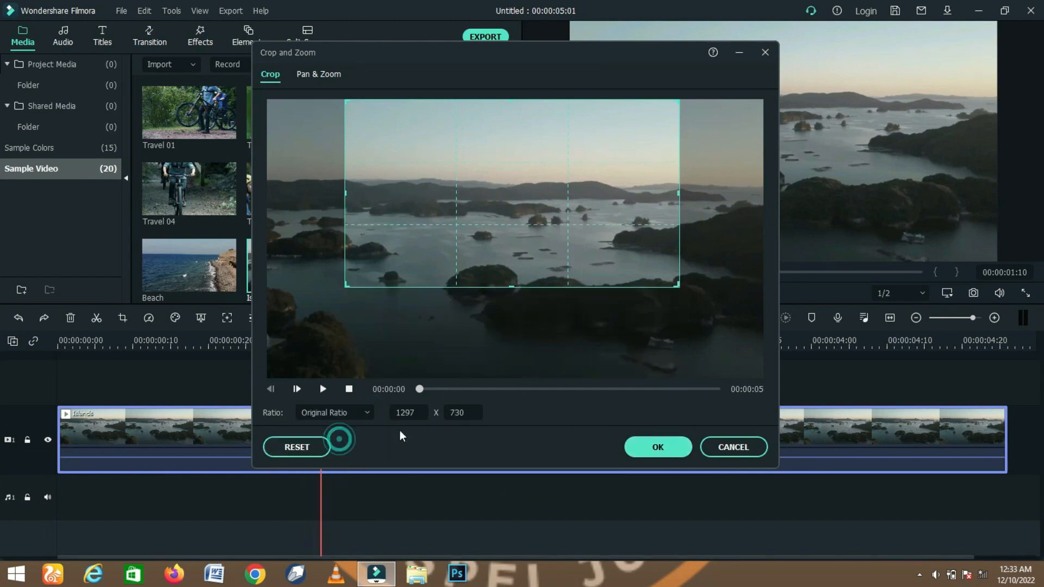
click(369, 412)
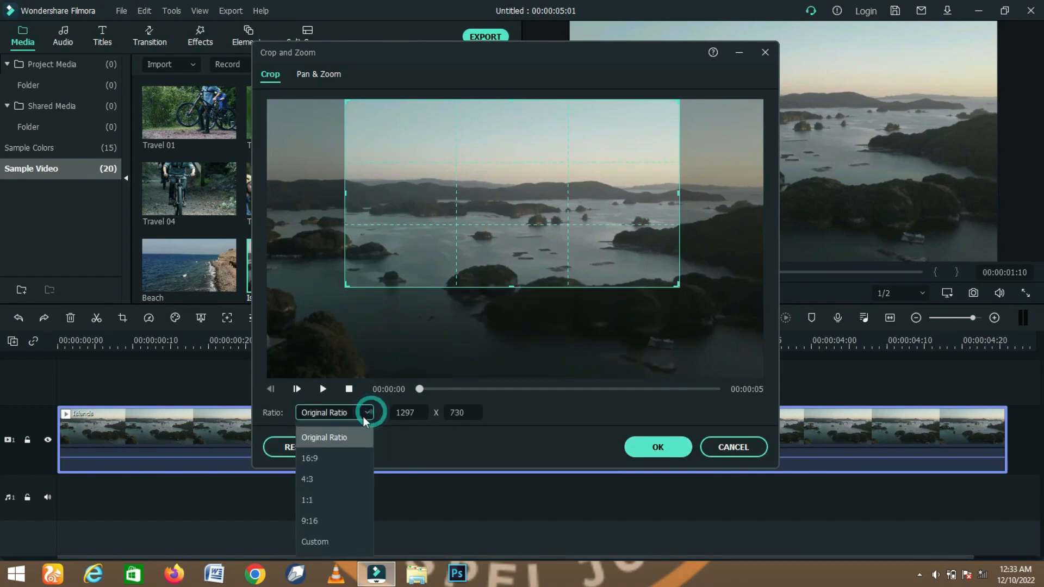
click(335, 461)
drag(344, 284, 268, 331)
drag(471, 332, 488, 381)
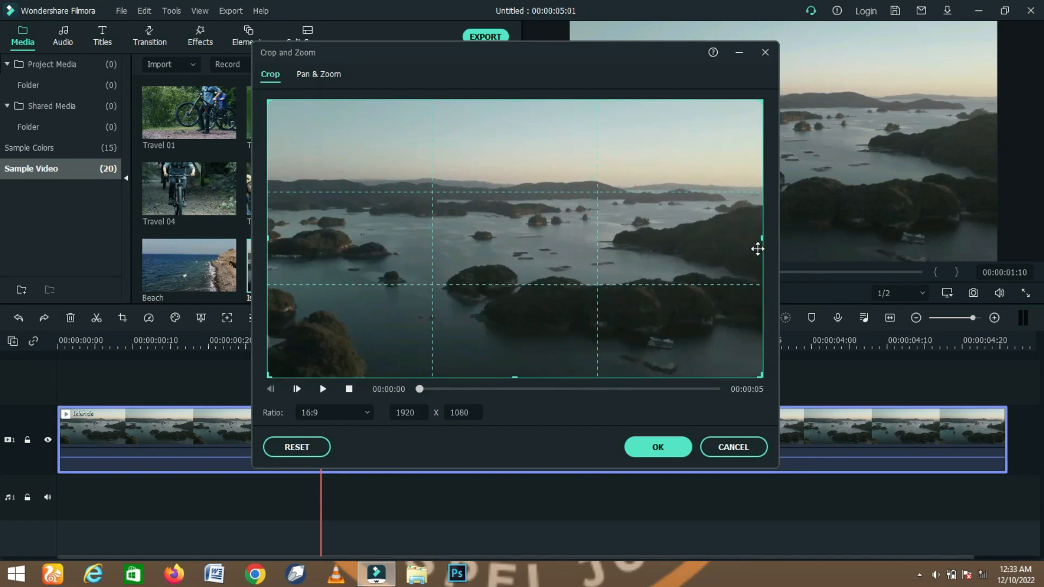
click(760, 238)
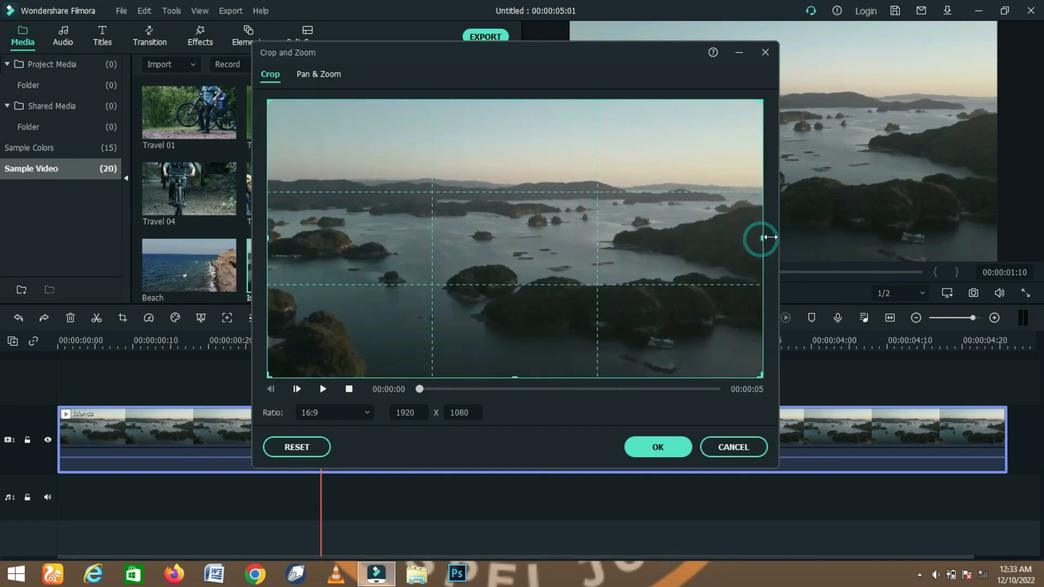
- Apply the crop to the Islands clip and play the timeline from the start
click(658, 447)
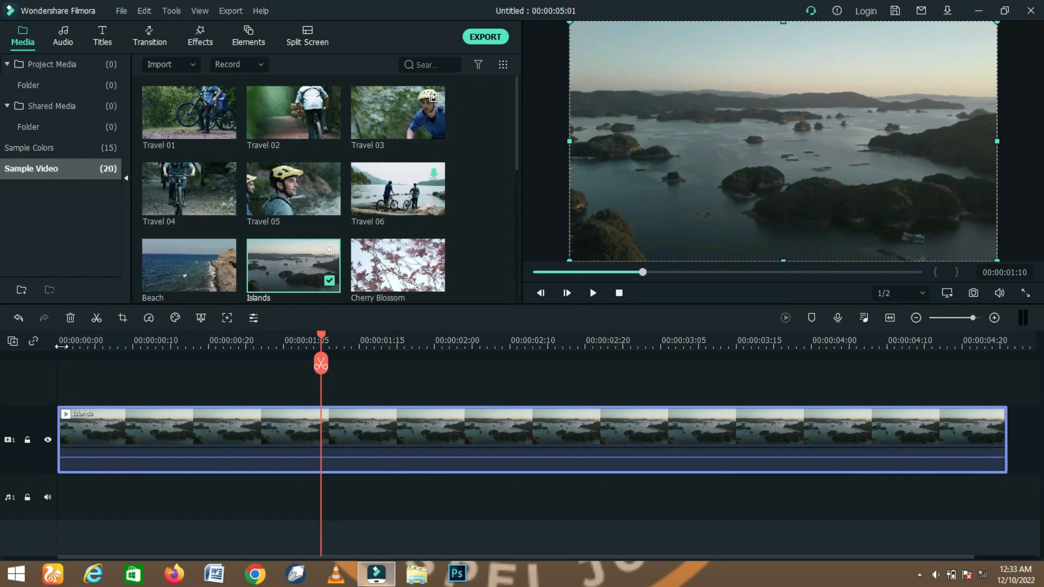
click(59, 347)
key(space)
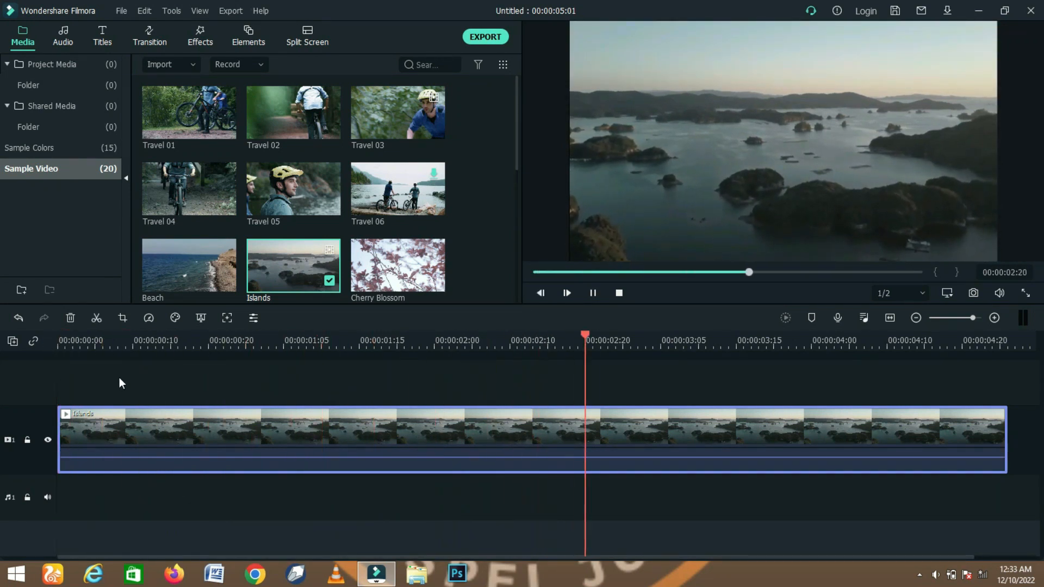
key(space)
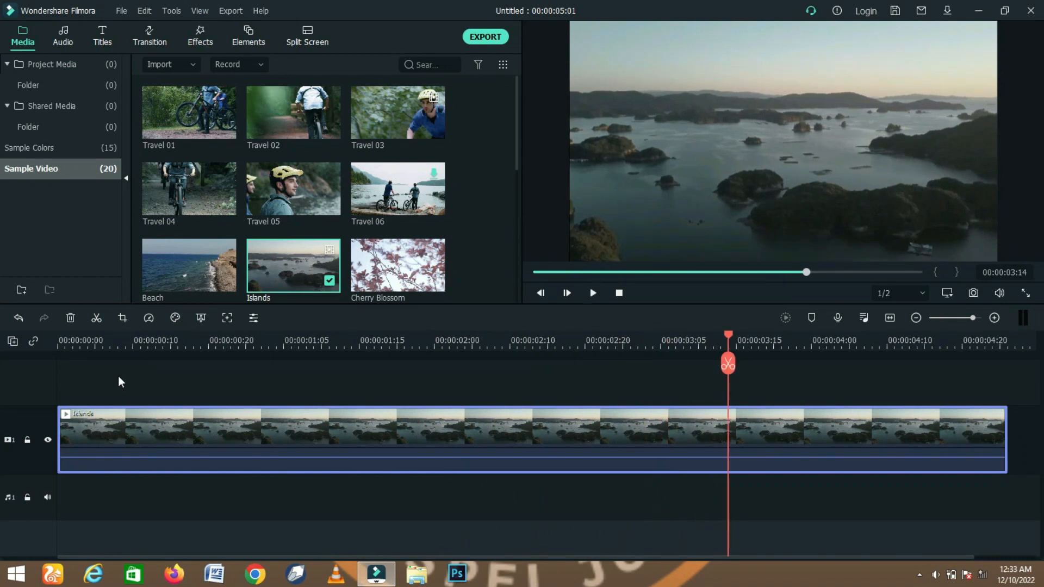
- Examine the Slow and Fast speed options available for the Islands clip without applying any
click(145, 319)
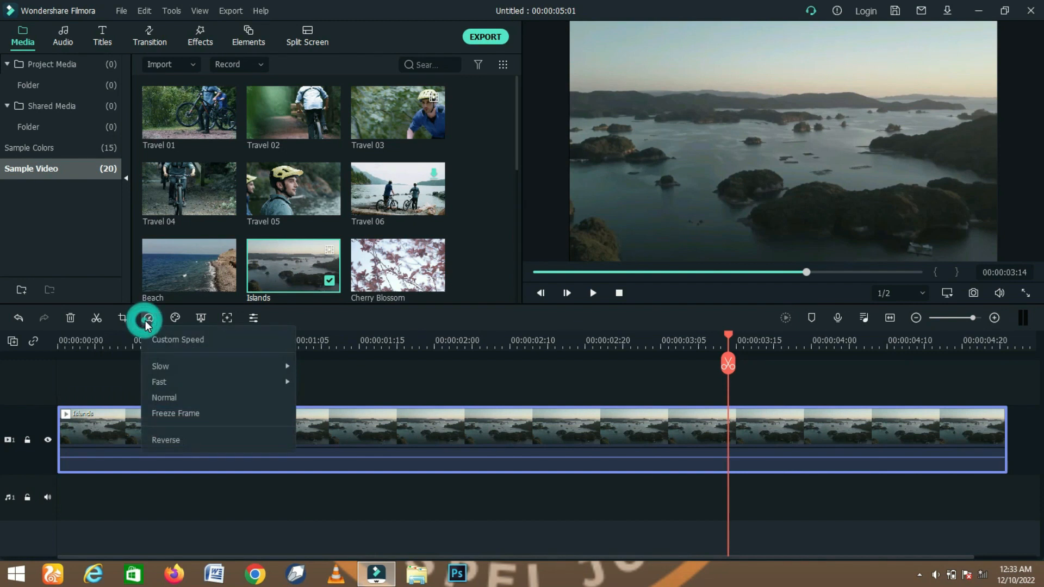
mouse_move(166, 363)
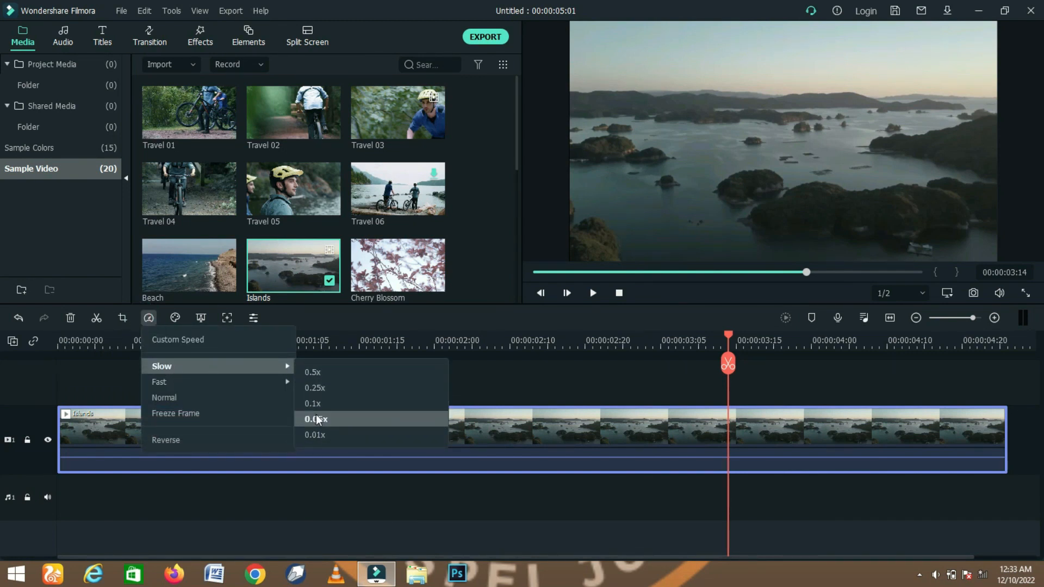
mouse_move(265, 383)
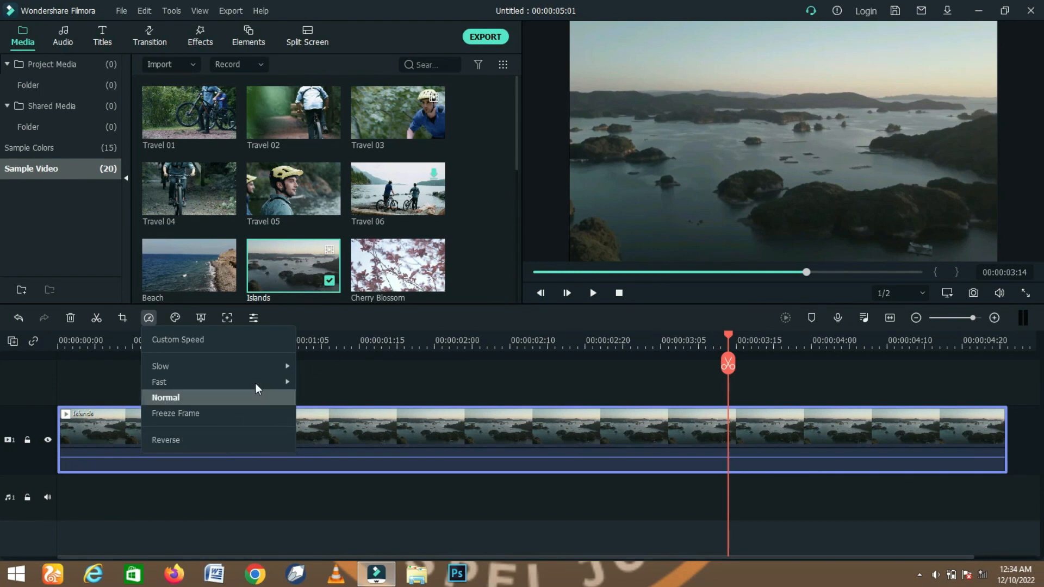
click(307, 340)
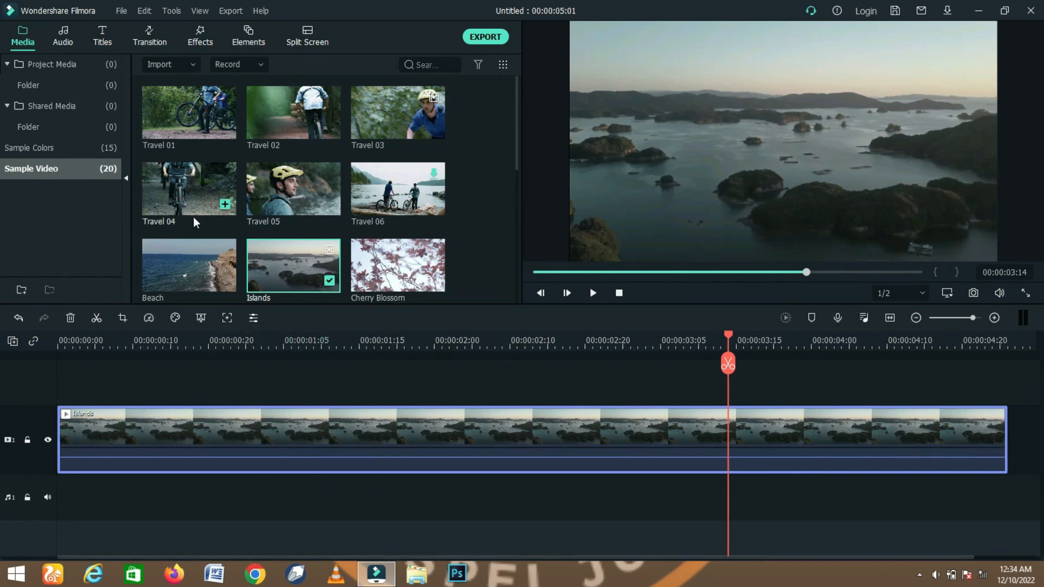
- Open Advanced Color Correction for the Islands clip and try the Warm Max, Brighten, Cool Max and Darken presets
click(174, 318)
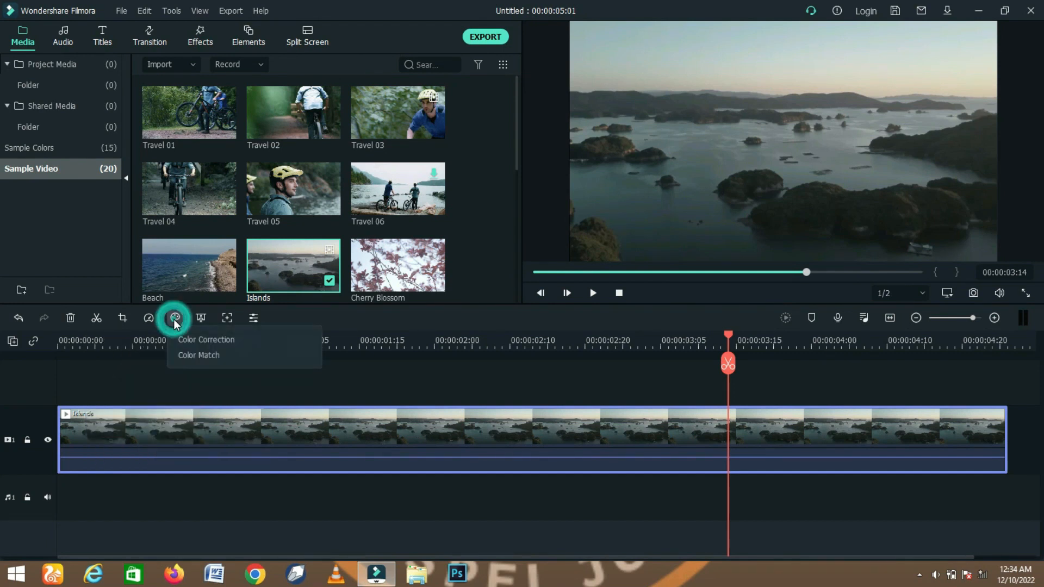
click(185, 339)
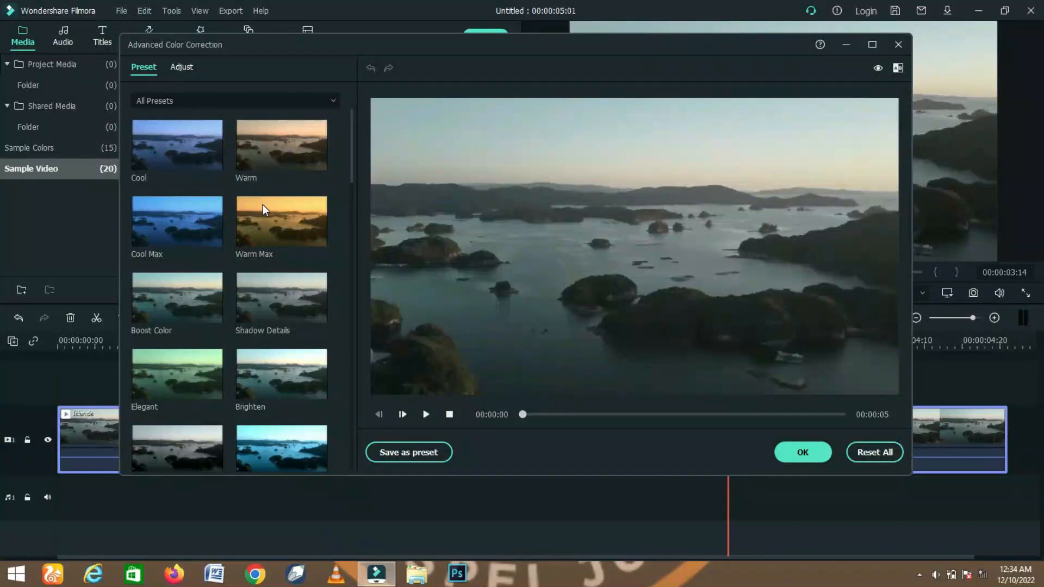
click(263, 204)
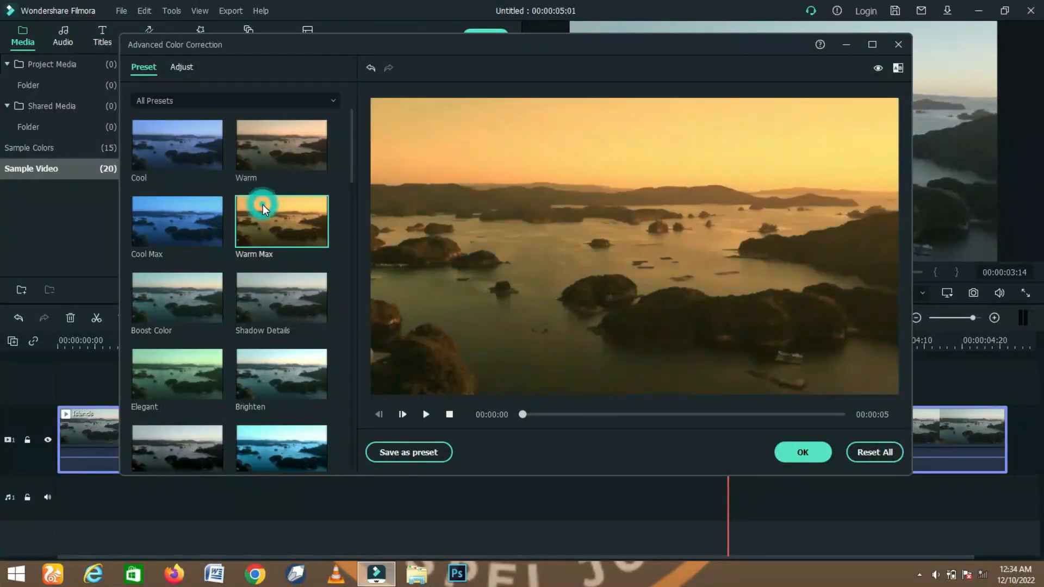
click(289, 363)
click(148, 218)
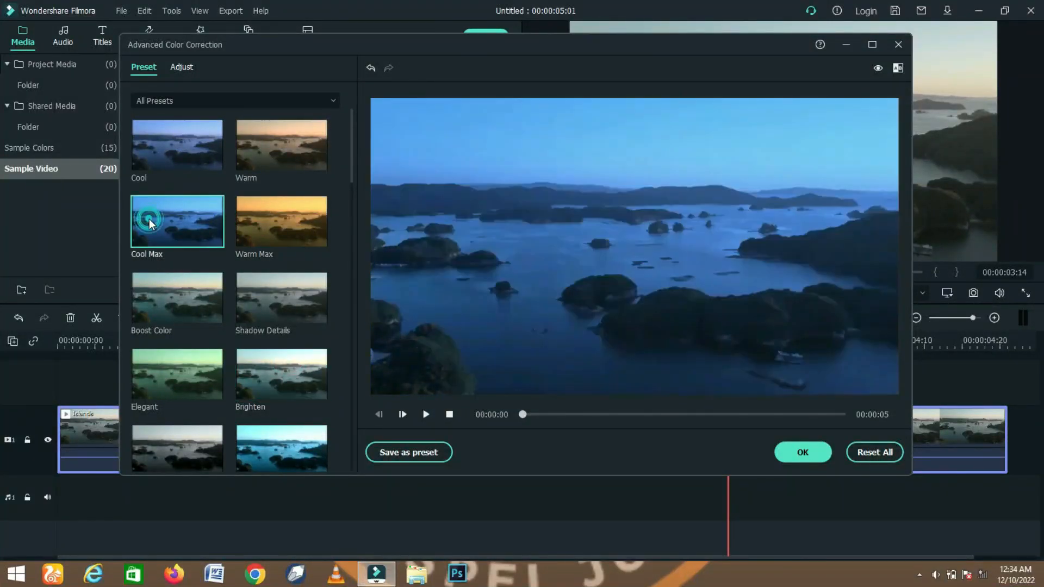
click(155, 451)
scroll(221, 326, down, 1)
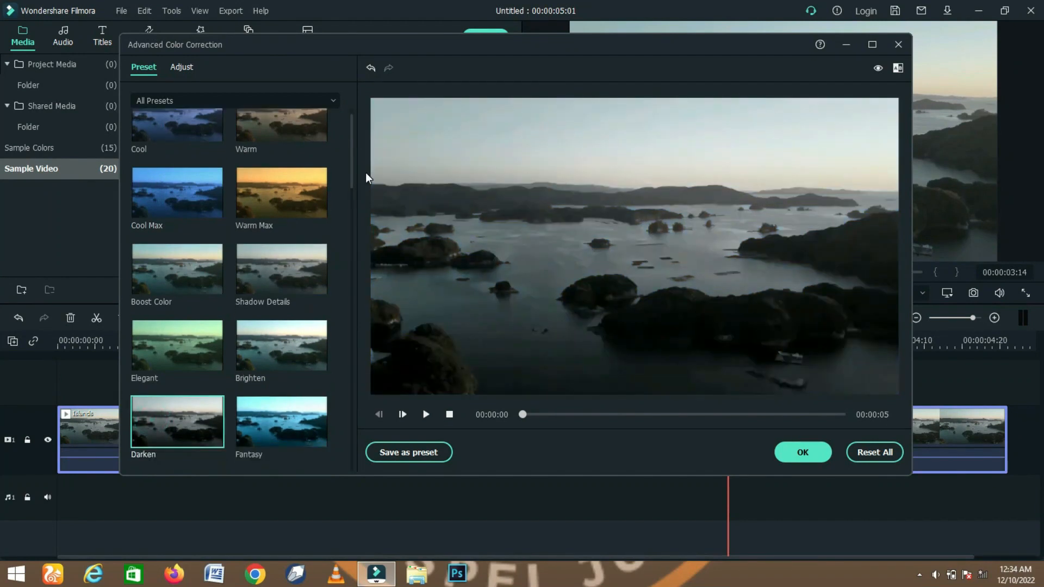
- Try the Lomo color preset on the Islands clip, preview it in playback and reset all color corrections
drag(351, 152, 342, 256)
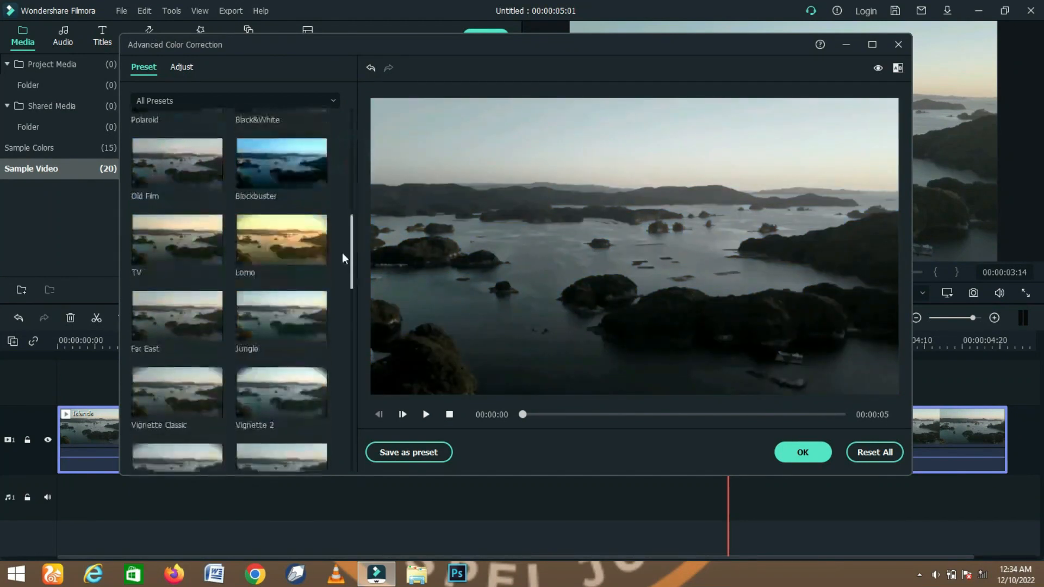
click(276, 250)
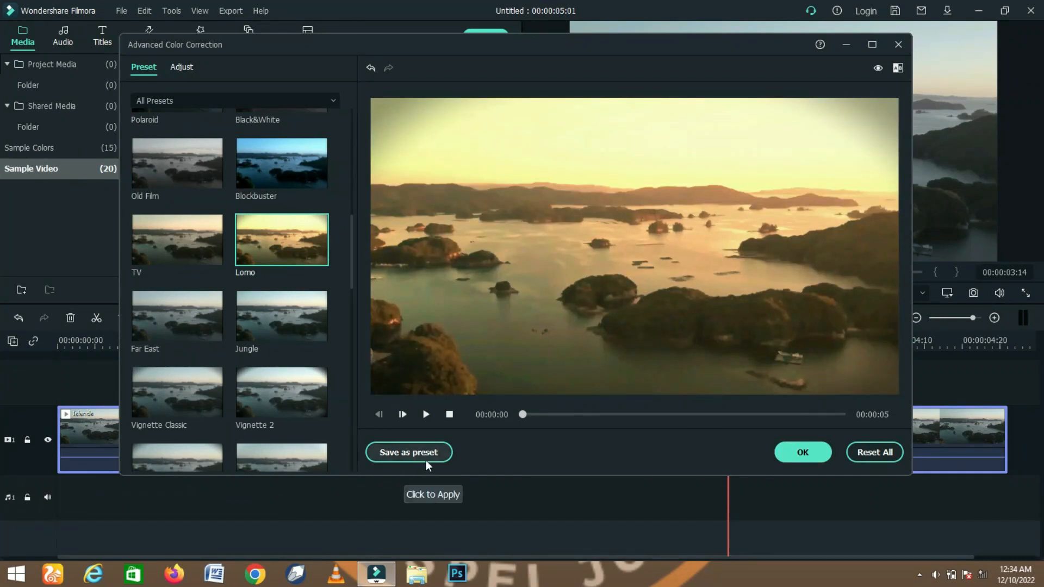
click(425, 414)
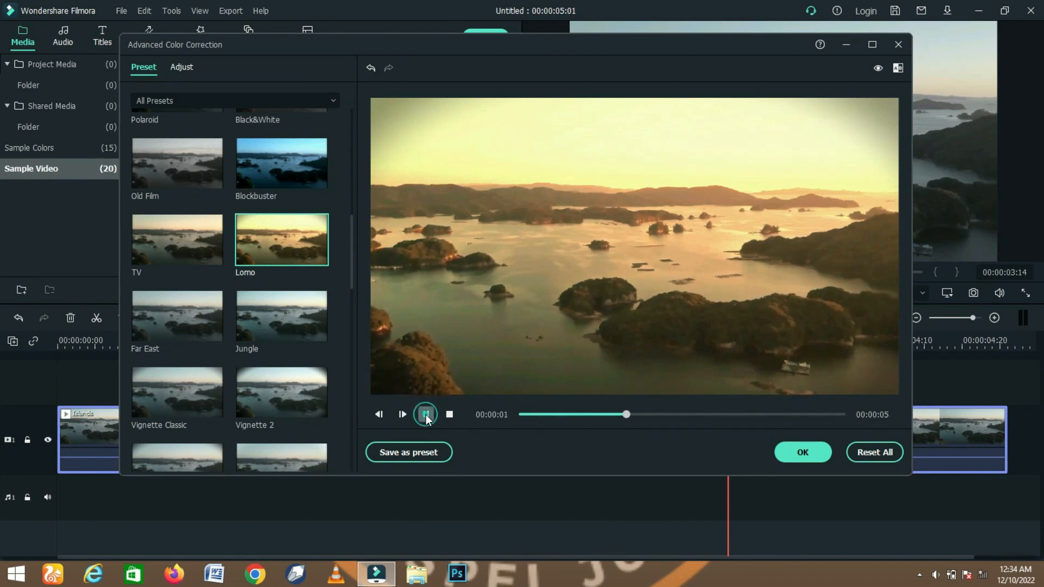
click(426, 414)
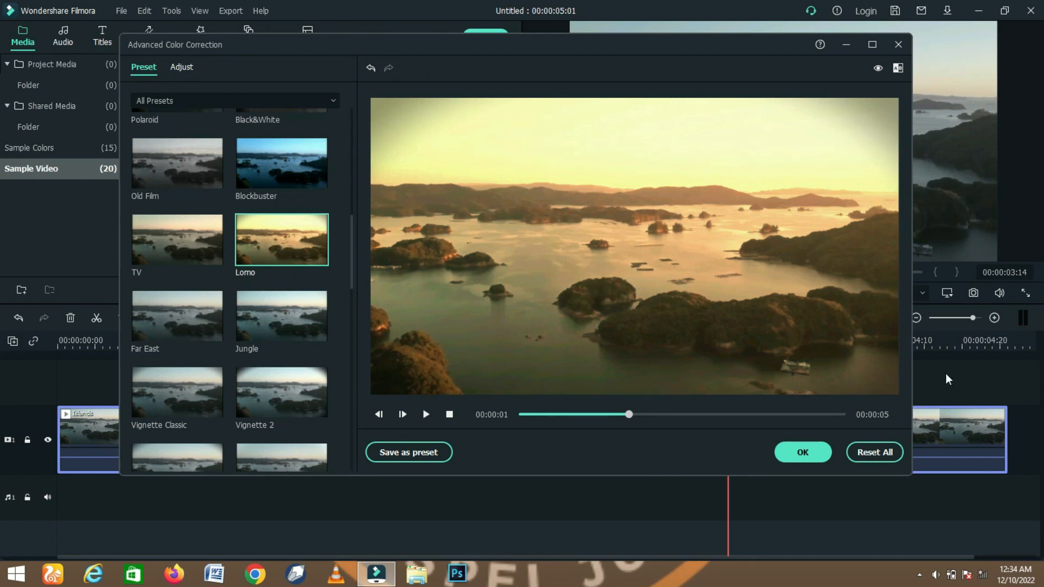
click(882, 453)
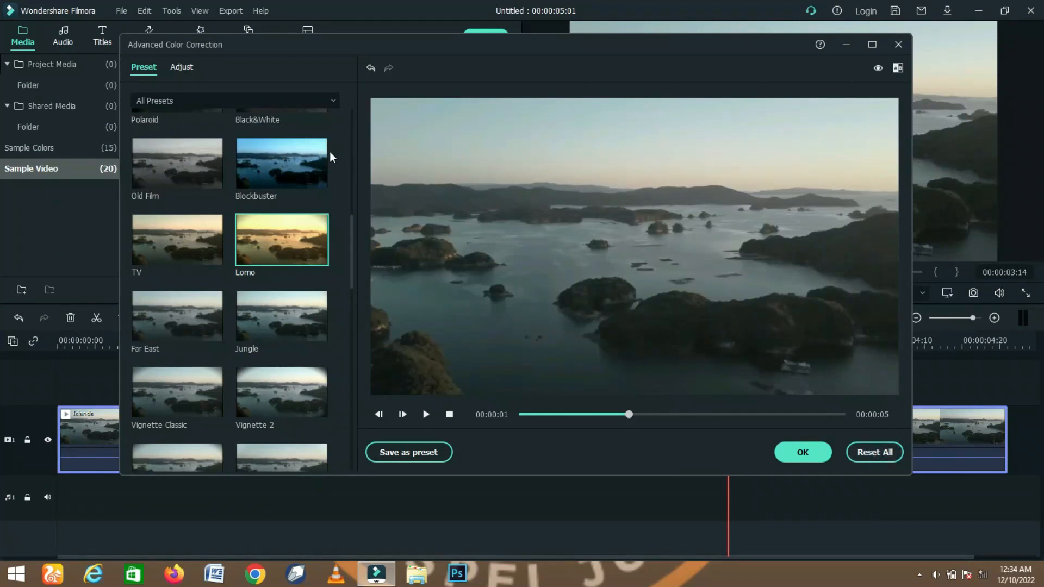
- Select the Blockbuster preset, switch to the TV preset and apply the color correction to the Islands clip
click(283, 182)
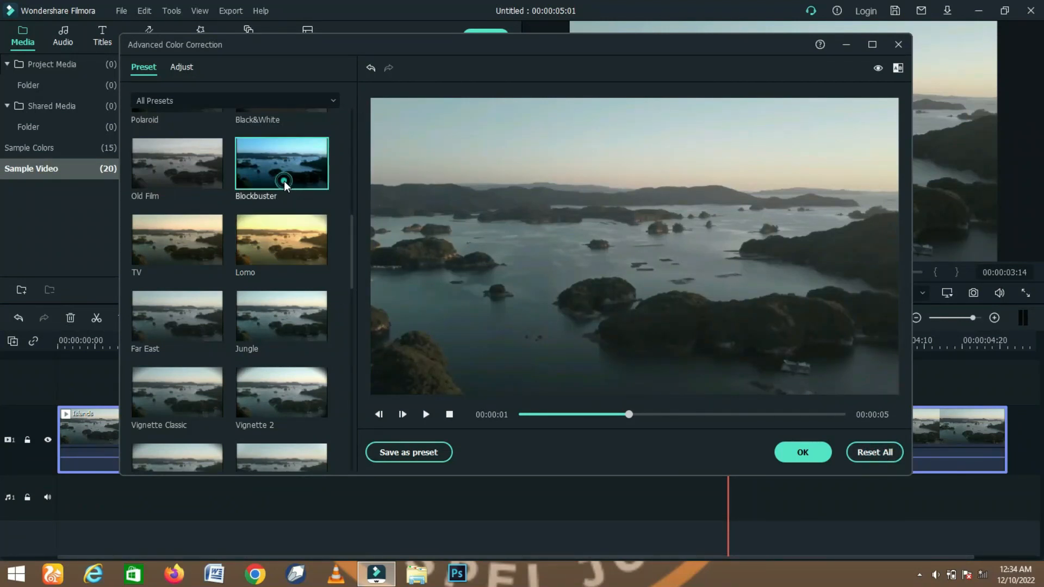
click(174, 239)
click(789, 450)
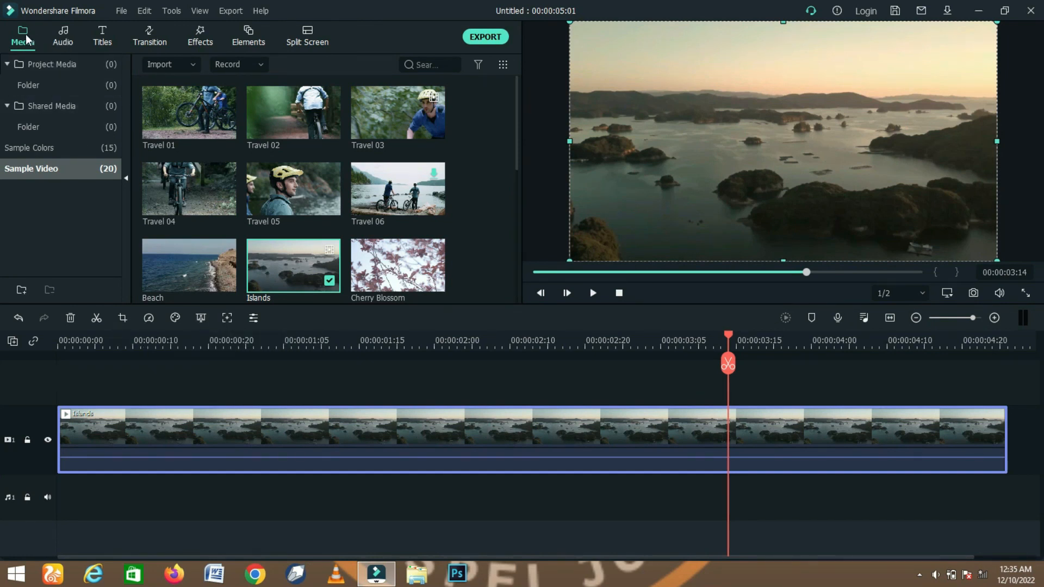
- Import the videoplayback (5) file from the FILMORA FREE TEMPLATES folder in Downloads into the project media
click(28, 70)
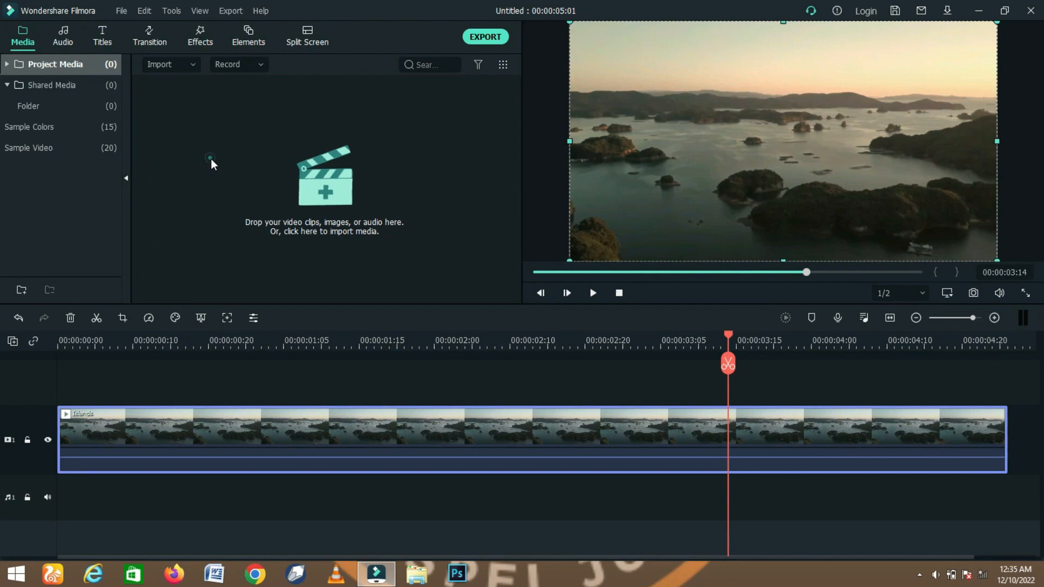
click(211, 159)
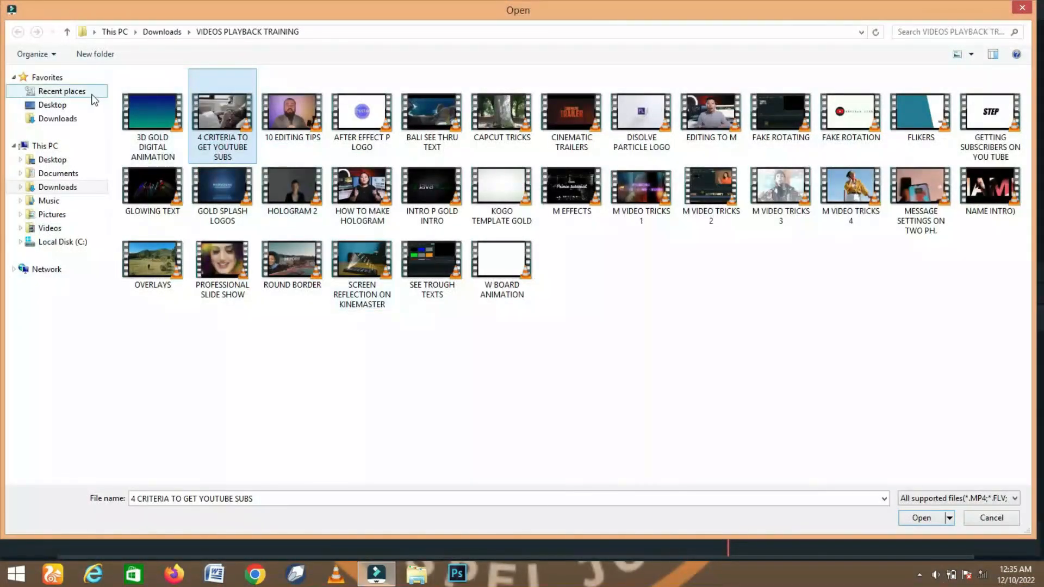
click(73, 119)
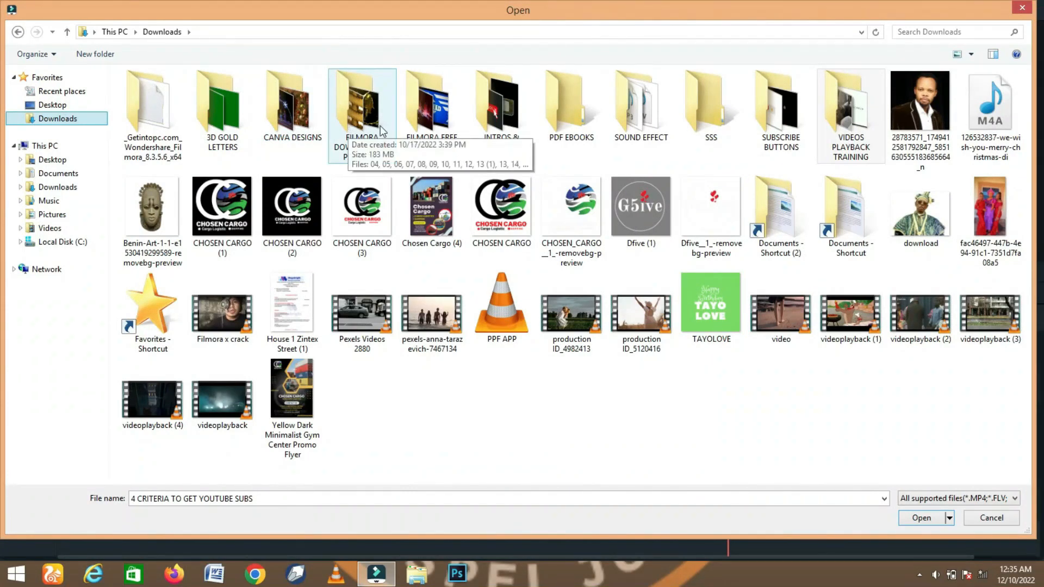
double_click(433, 124)
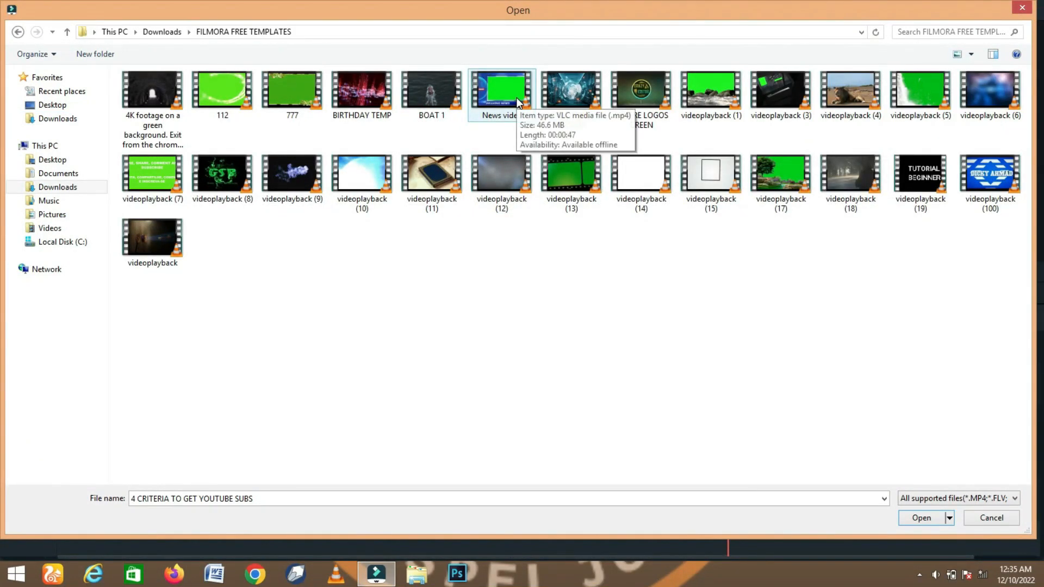
double_click(914, 81)
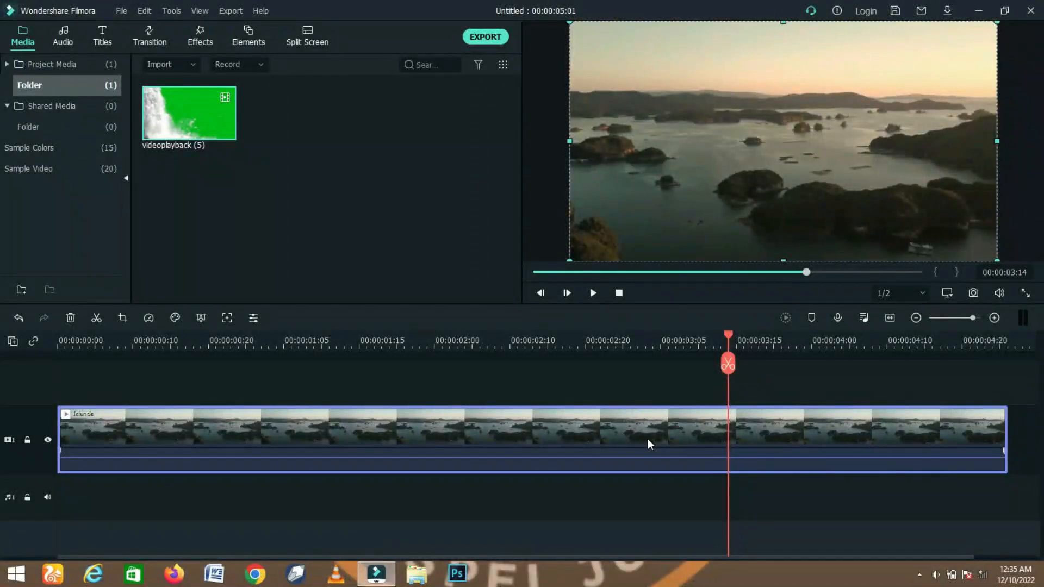
- Delete the Islands clip from the timeline, keeping the imported media file in the library
key(Delete)
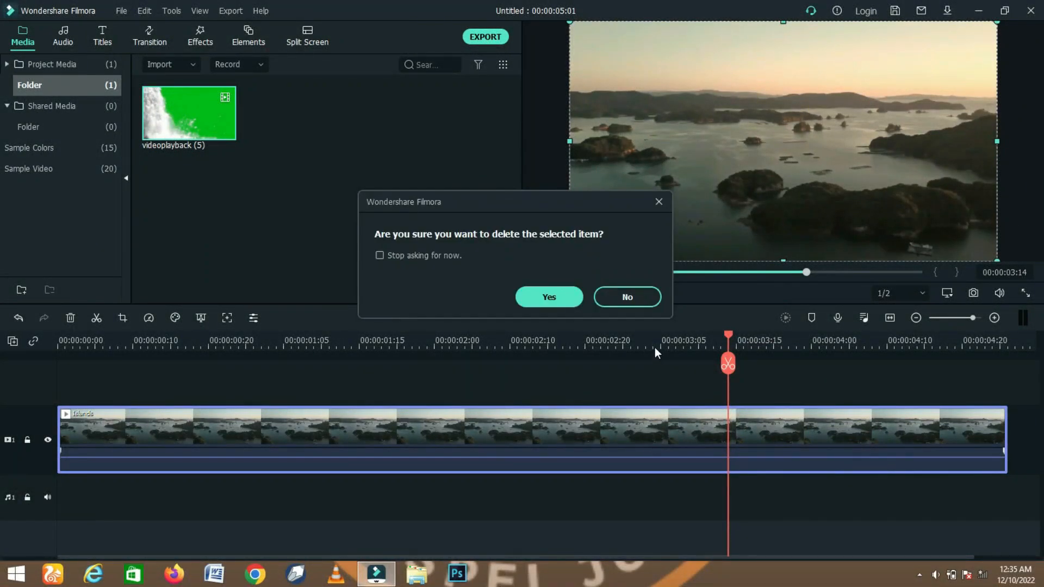
click(626, 296)
click(597, 426)
key(Delete)
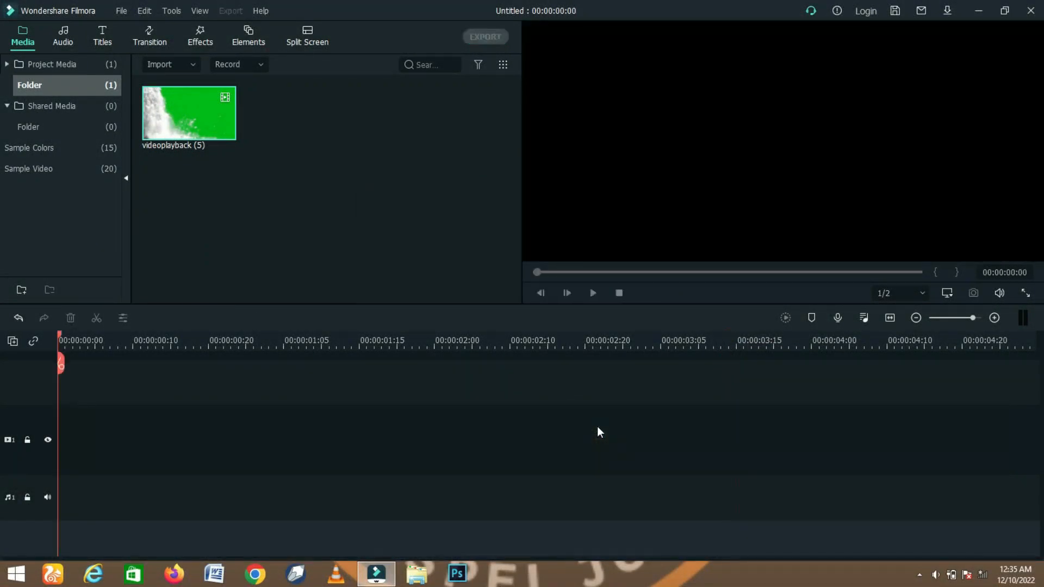
- Place videoplayback (5) at the start of video track 1, keep the 1920 x 1080 25fps project settings and preview it
drag(183, 115, 54, 434)
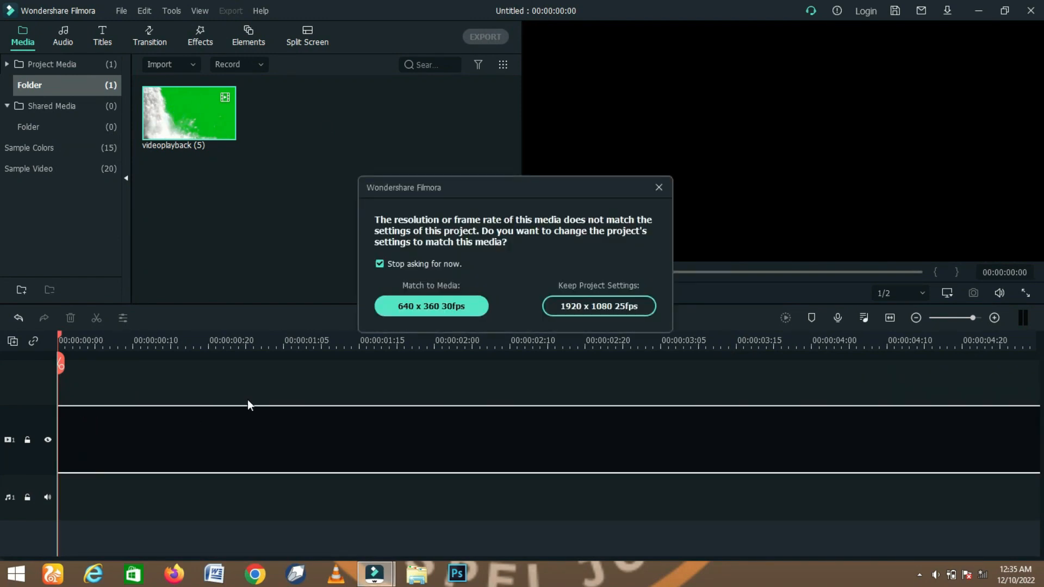
click(558, 308)
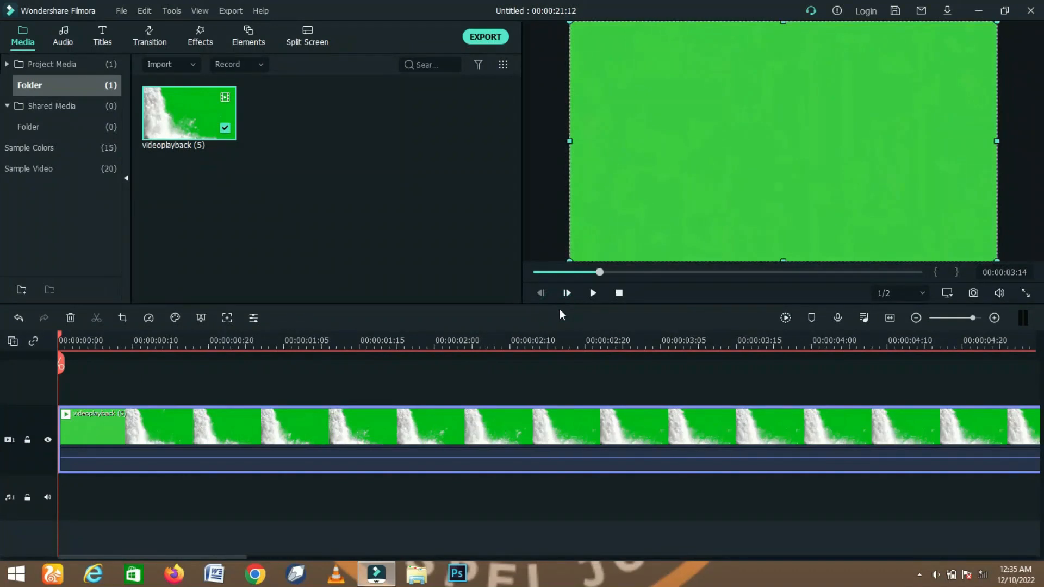
key(space)
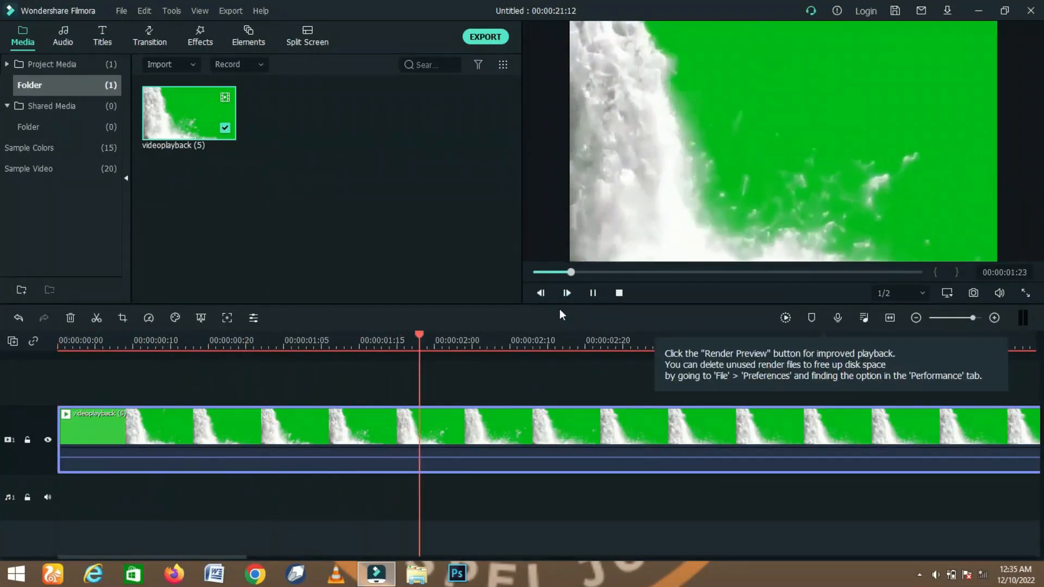
key(space)
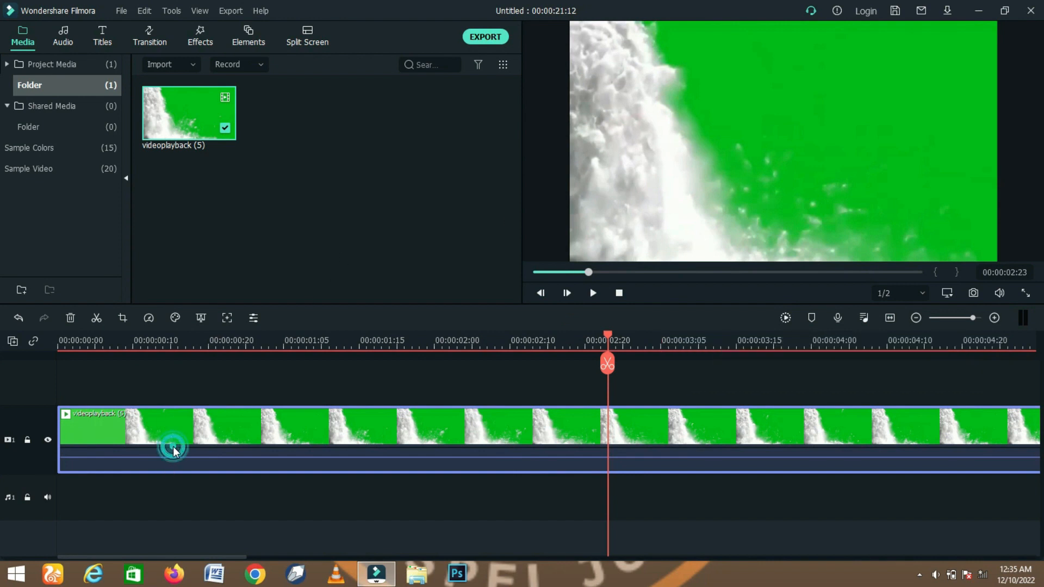
- Enable Chroma Key on the waterfall clip, sample the green background as the key color and confirm
click(201, 315)
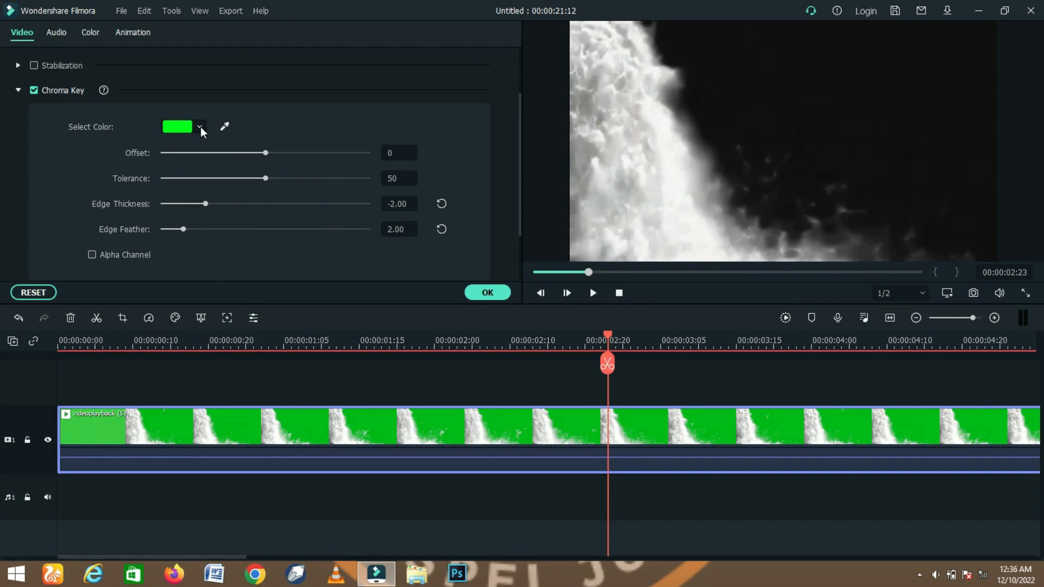
click(226, 126)
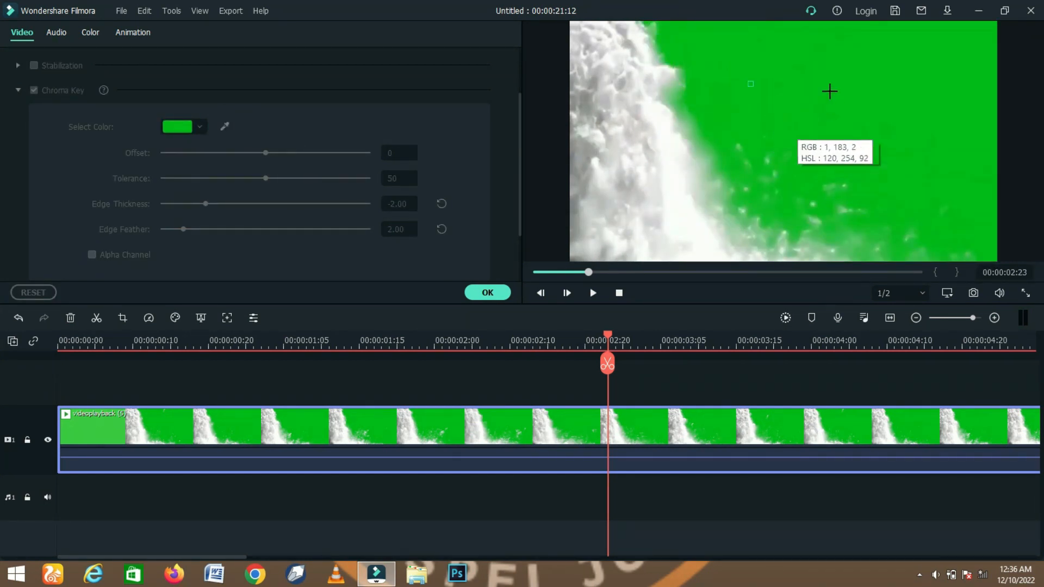
click(837, 110)
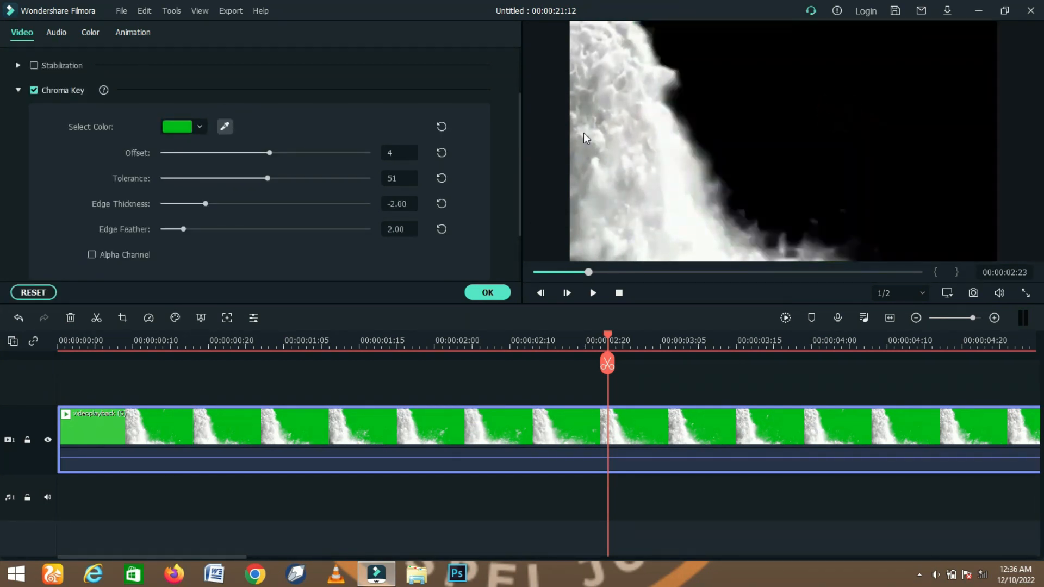
click(484, 292)
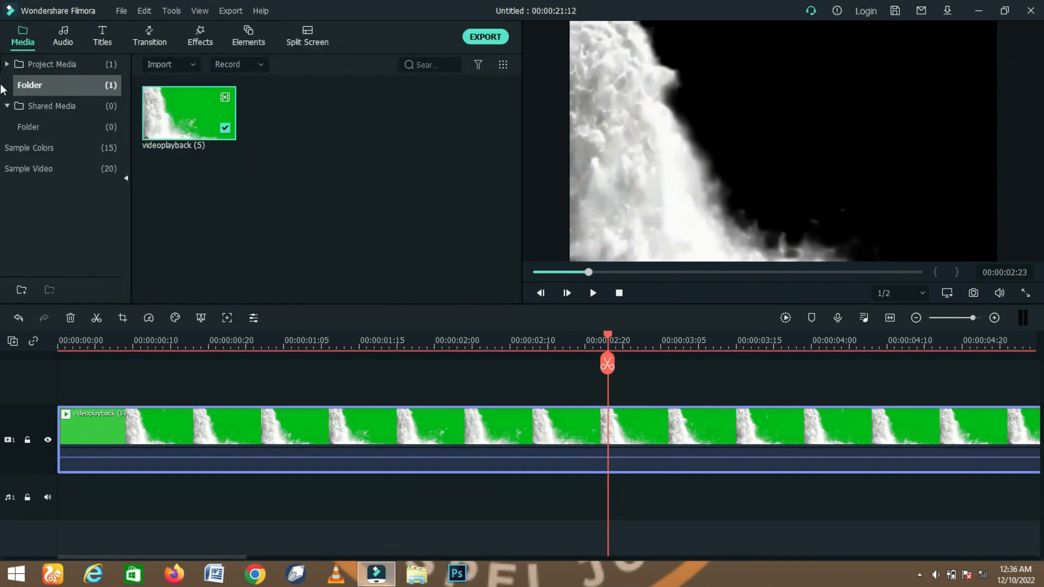
- Move the waterfall clip up to video track 2 and place the Travel 05 sample clip at the start of video track 1
click(34, 172)
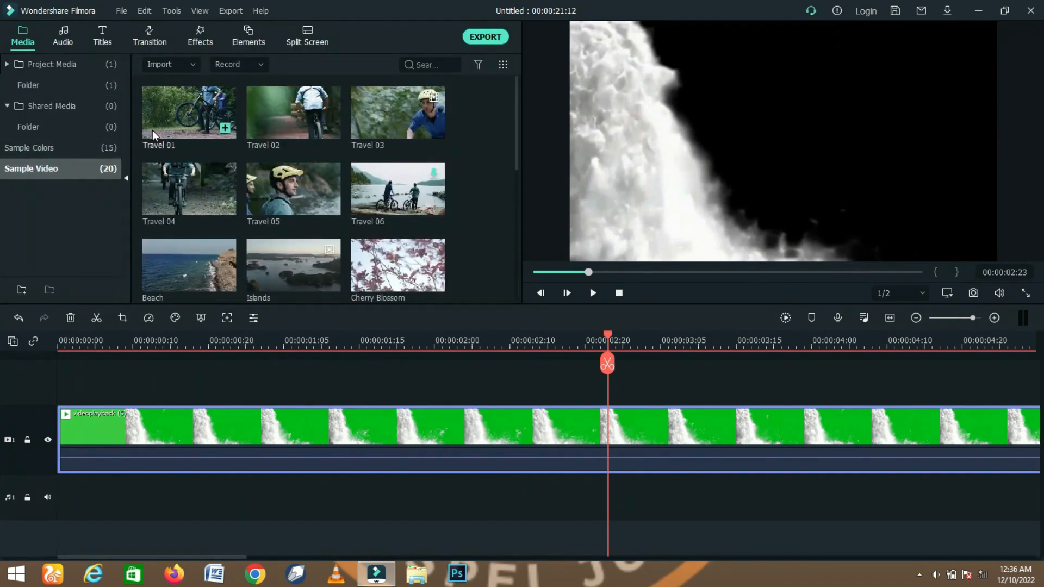
drag(159, 118, 254, 391)
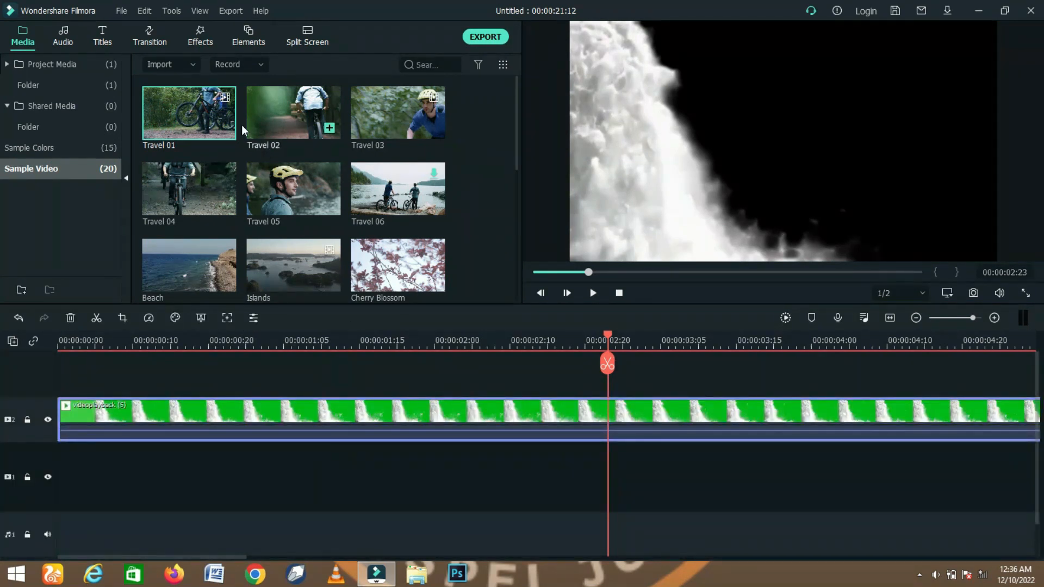
drag(380, 228, 67, 475)
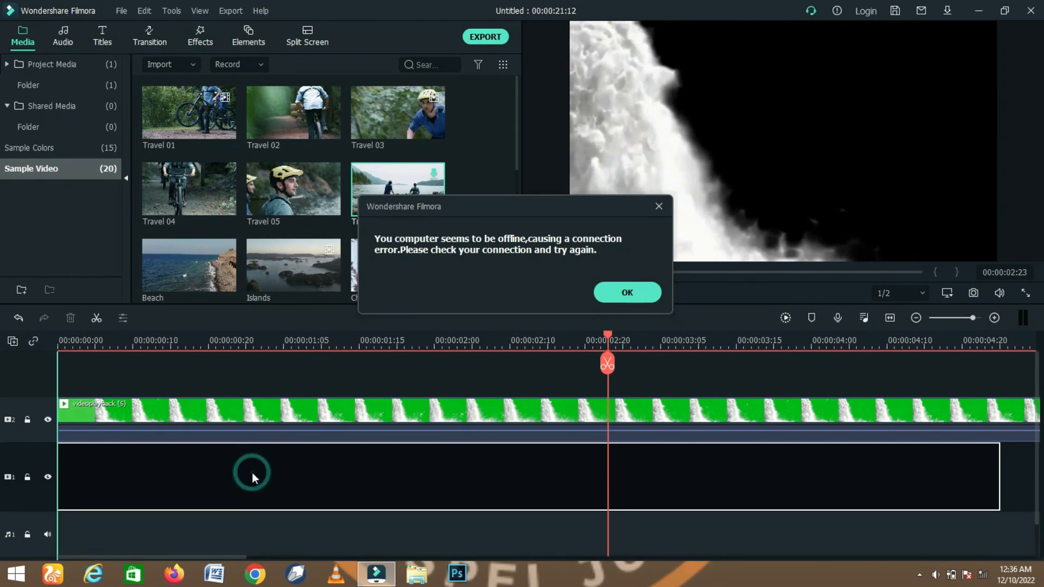
click(625, 296)
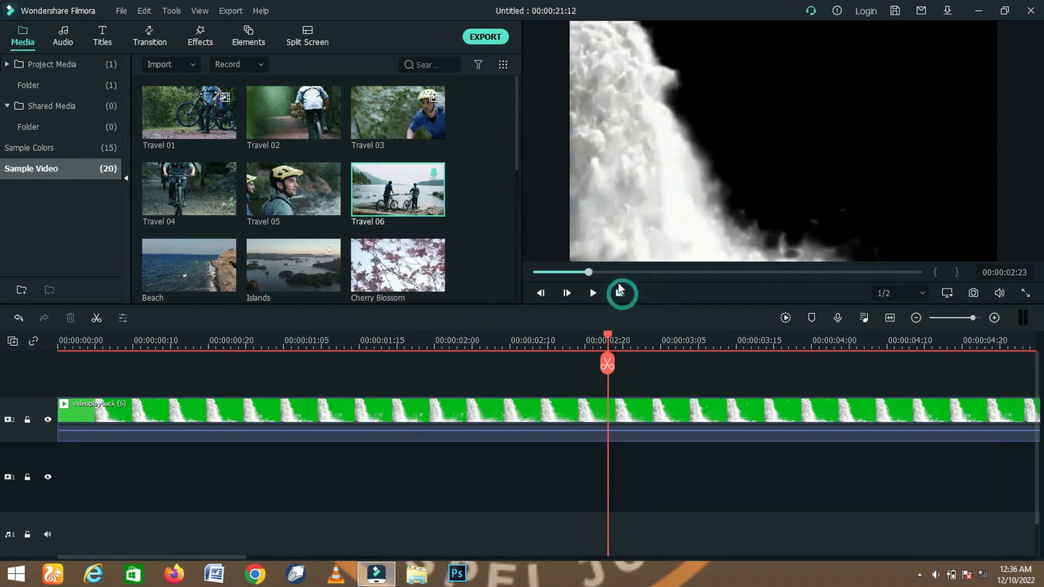
drag(270, 197, 21, 481)
drag(111, 483, 100, 502)
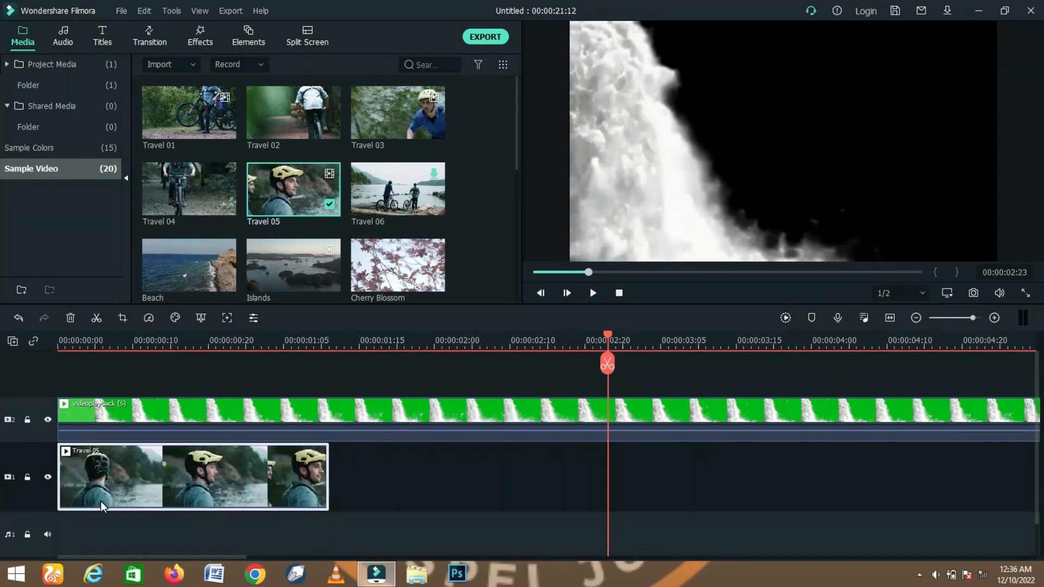
- Play back the keyed waterfall over the Travel 05 clip from the start of the timeline and pause the preview
right_click(100, 501)
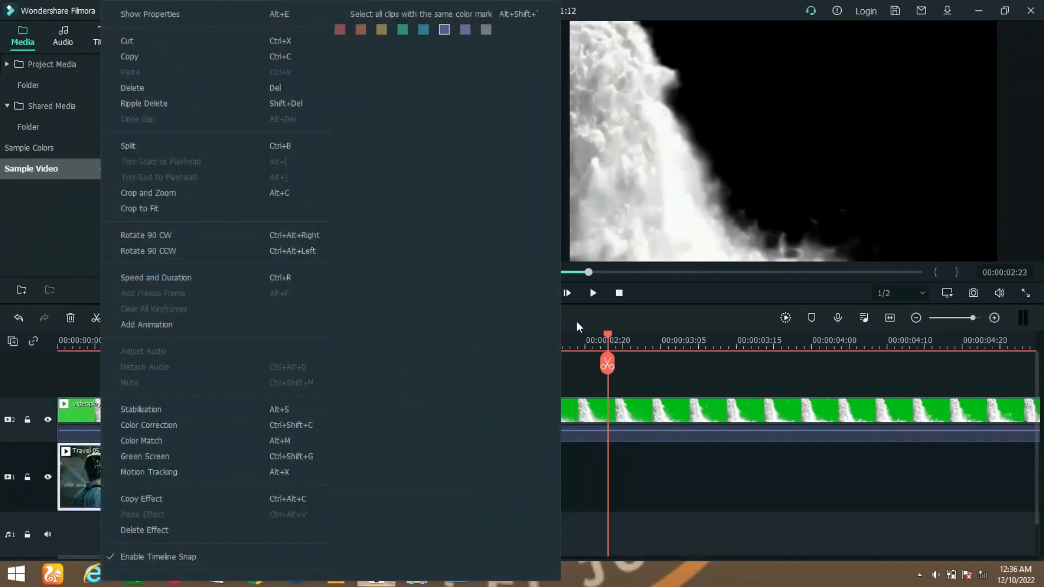
click(620, 287)
click(619, 293)
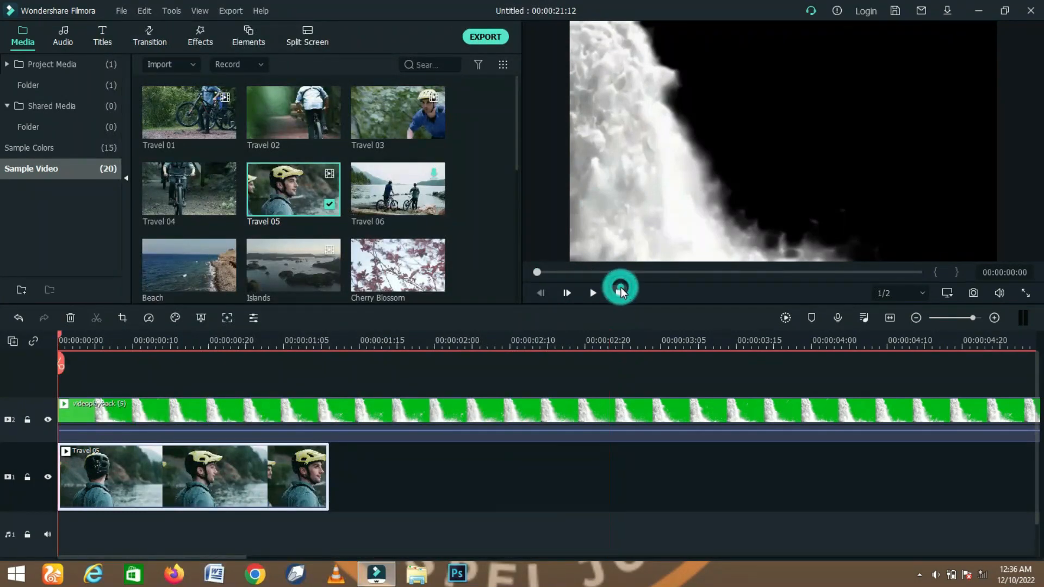
click(594, 294)
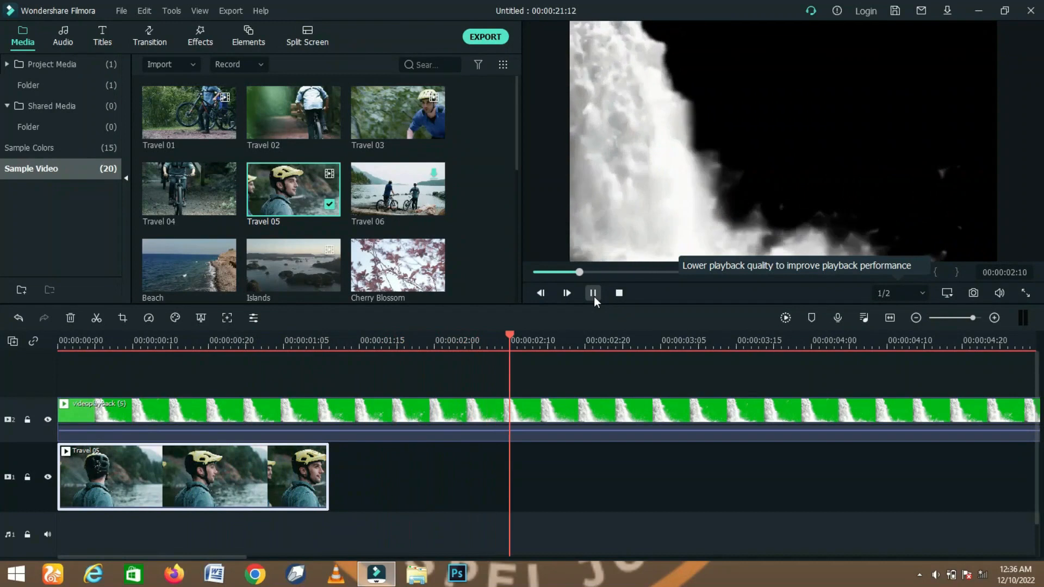
click(75, 339)
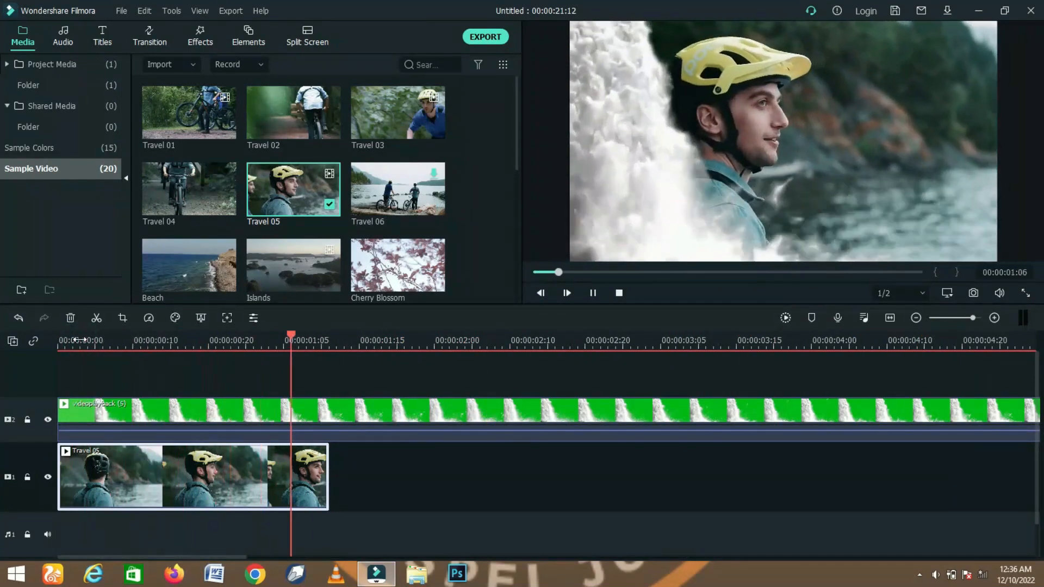
click(78, 339)
click(76, 340)
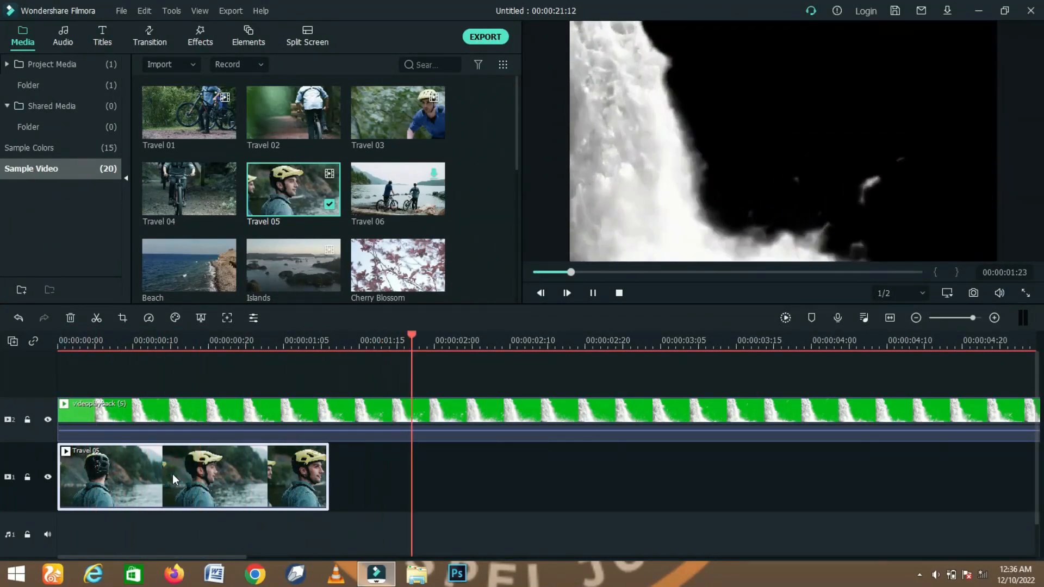
key(space)
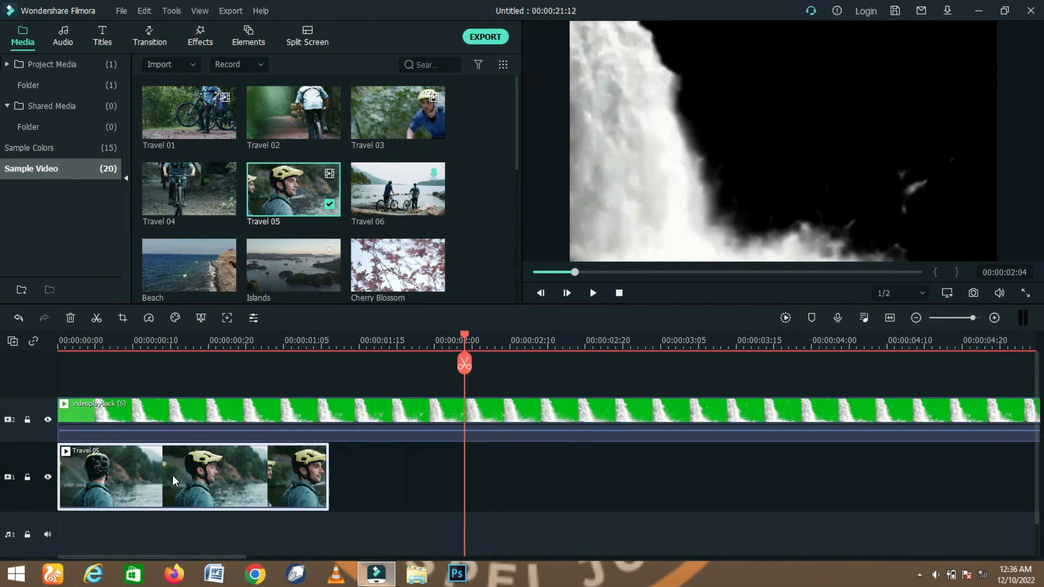
- Delete the waterfall and Travel 05 clips from the timeline and place the Travel 04 sample clip at the start of video track 2
click(190, 418)
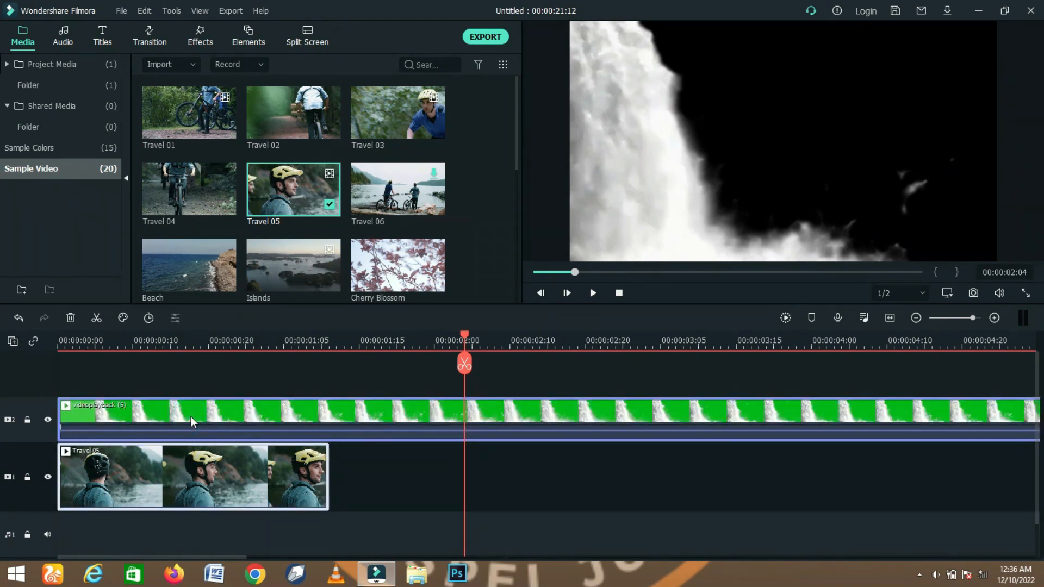
key(Delete)
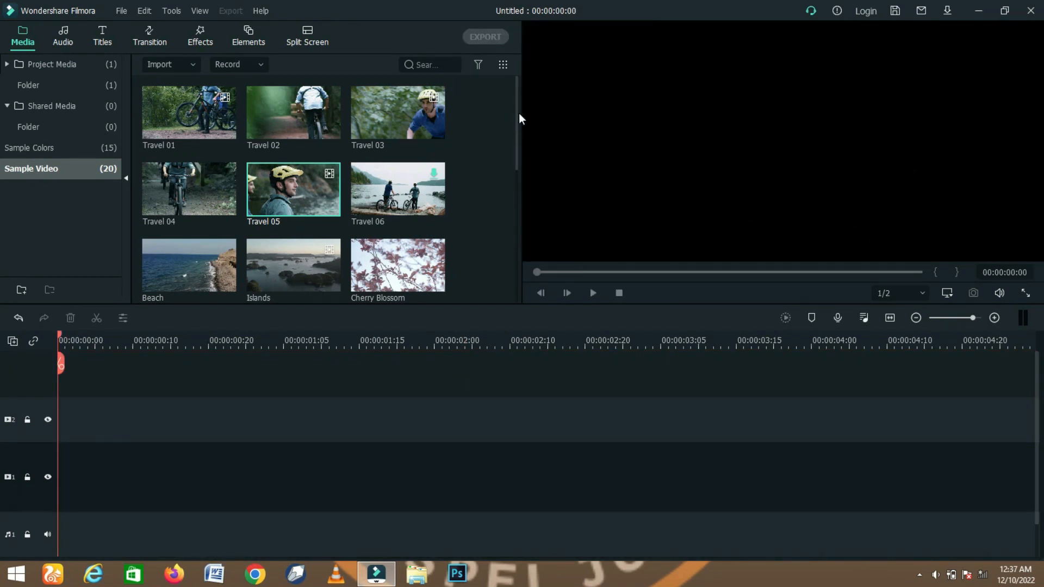
mouse_move(518, 117)
mouse_down()
mouse_move(504, 228)
mouse_move(508, 107)
mouse_up()
drag(185, 186, 64, 423)
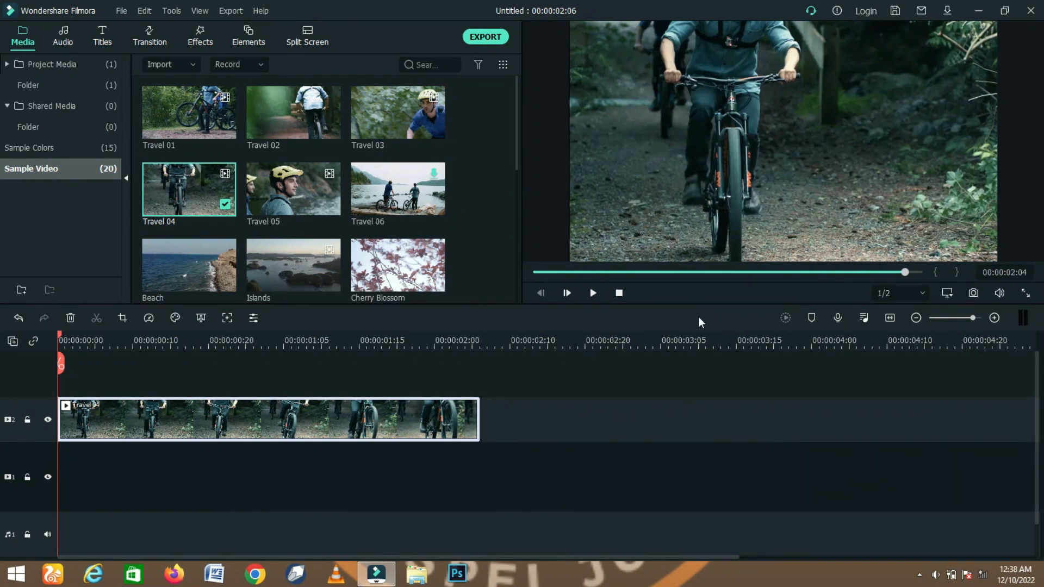
- Open the Audio Mixer to view the video, audio and master track controls, and close it without changes
click(861, 319)
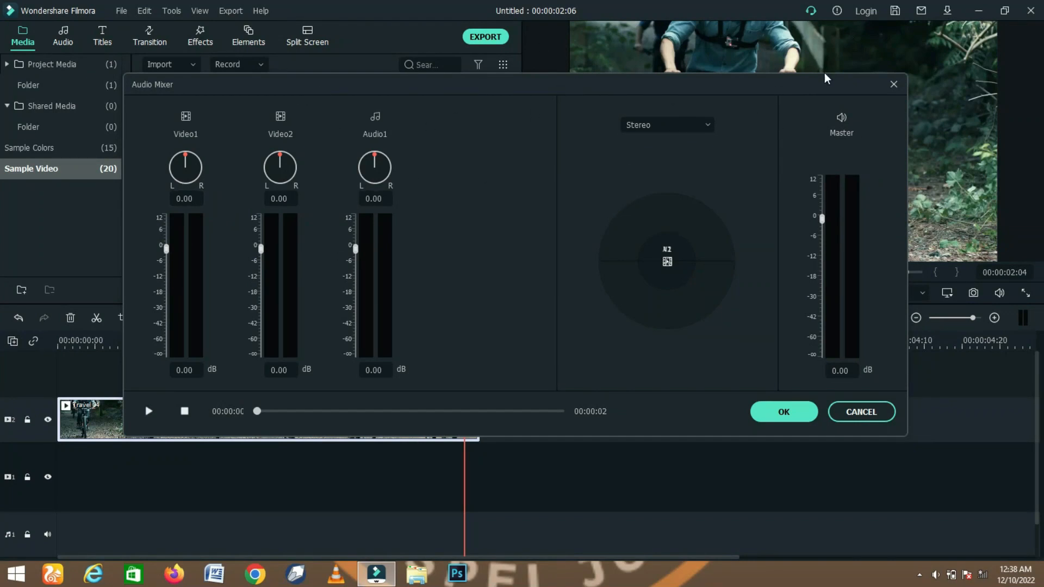
click(894, 85)
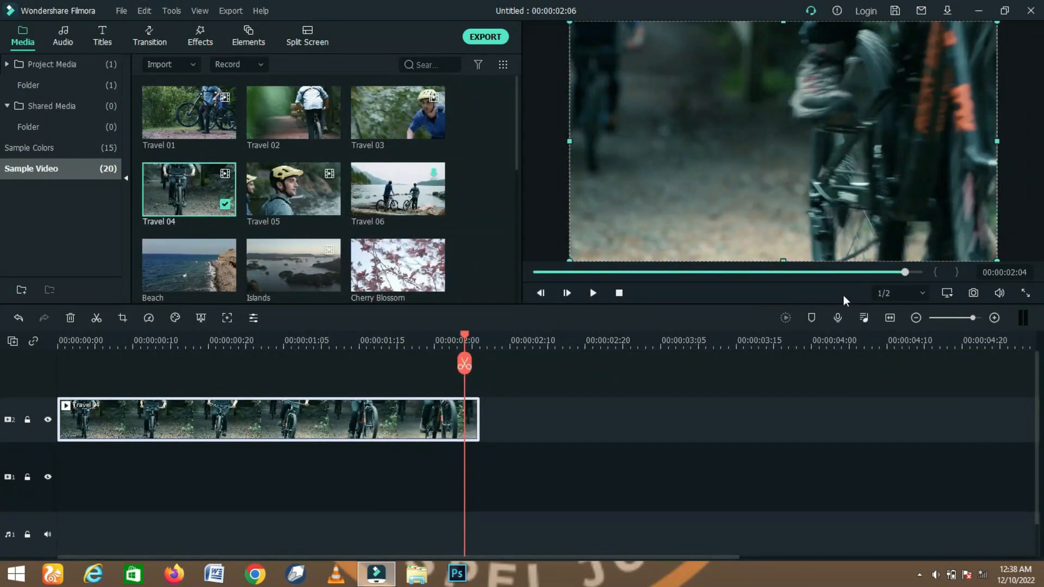
- Zoom the timeline to fit the Travel 04 clip, zoom it out, and fit it to the clip again
click(890, 318)
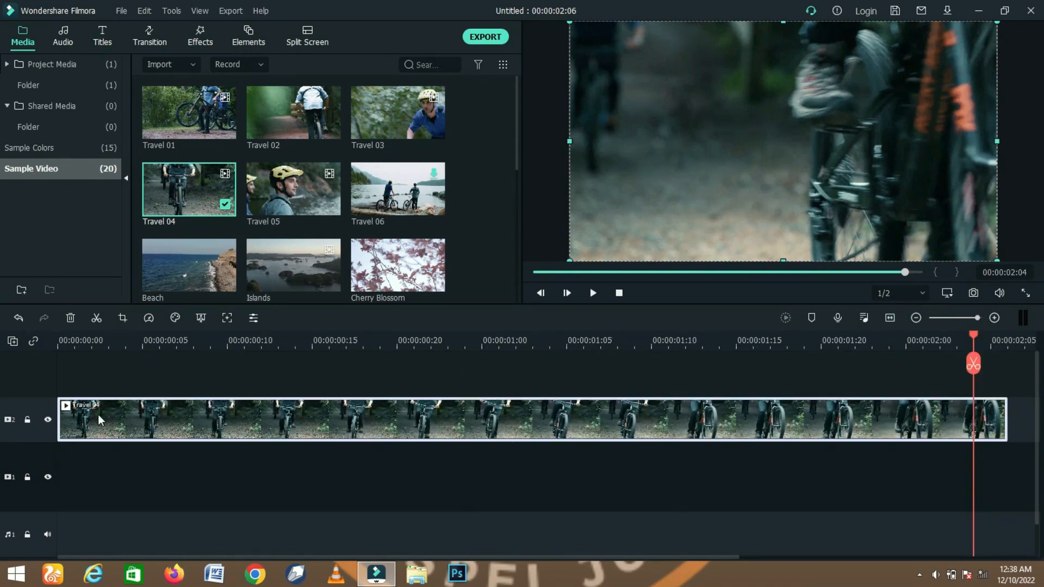
drag(578, 337, 350, 334)
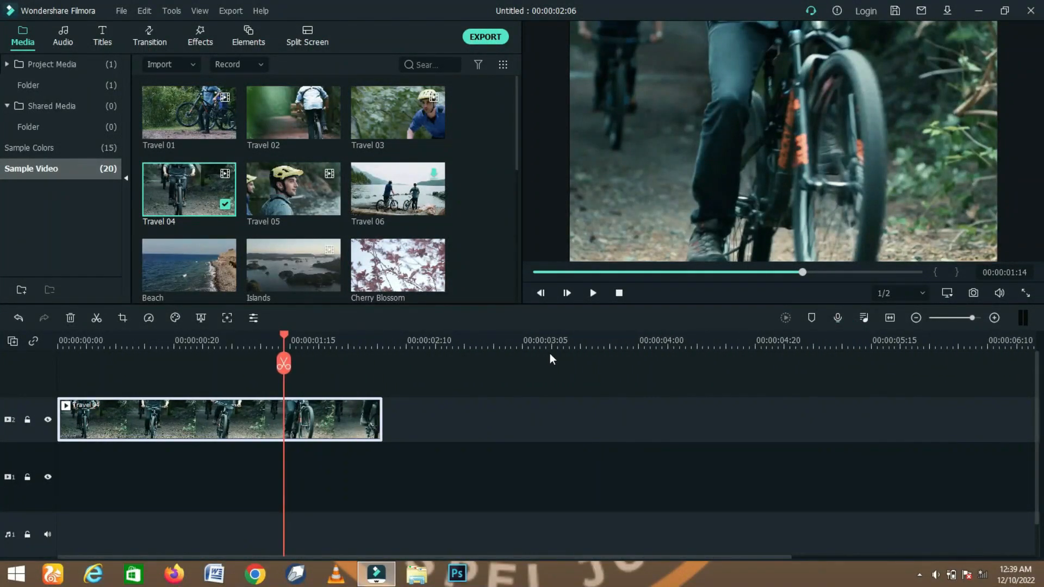
click(891, 318)
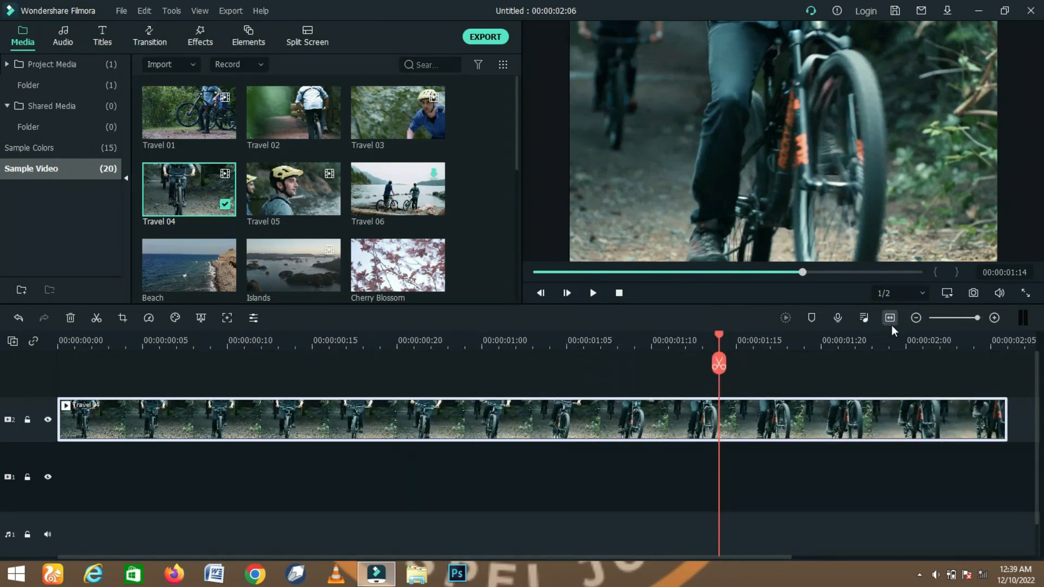